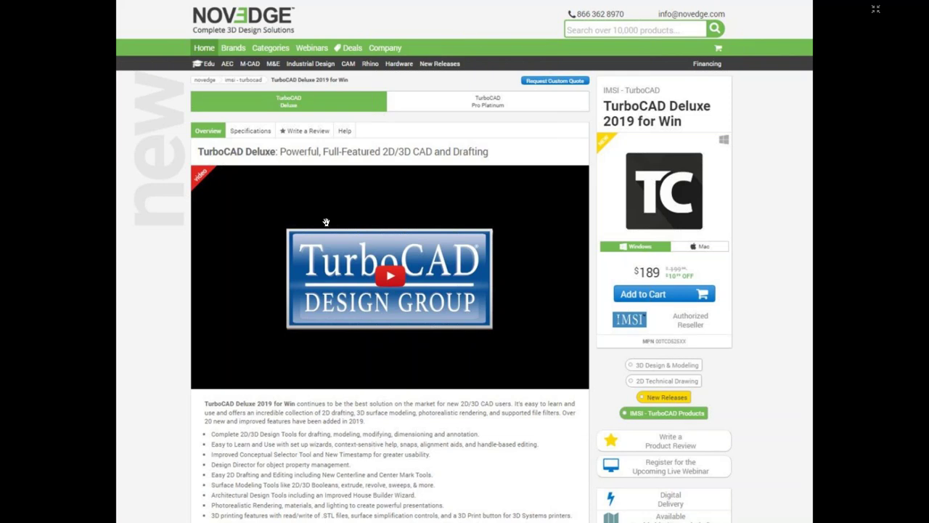
# Go back to the webinar slide listing blog.novedge.com and facebook.com/novedge.
pyautogui.press('pagedown')
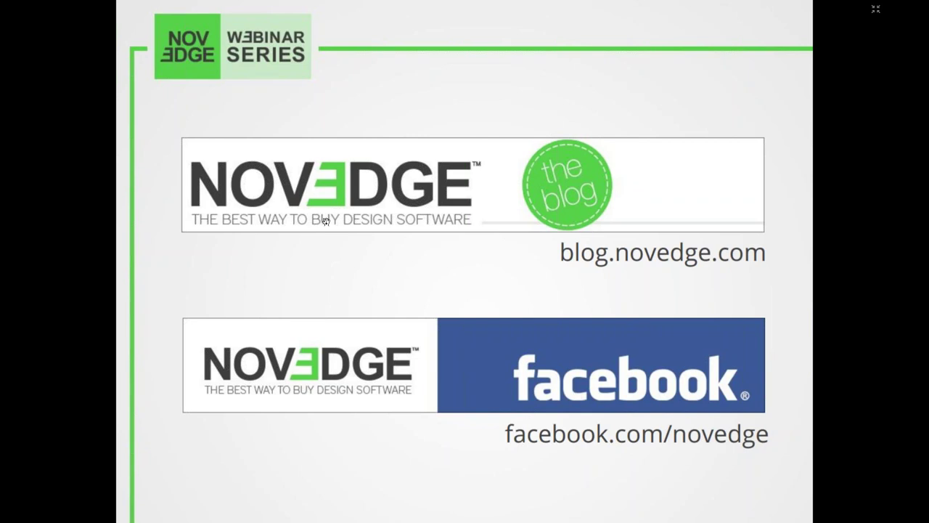
# Advance to the next webinar slide, showing the collage of rendered CAD models.
pyautogui.press('Right')
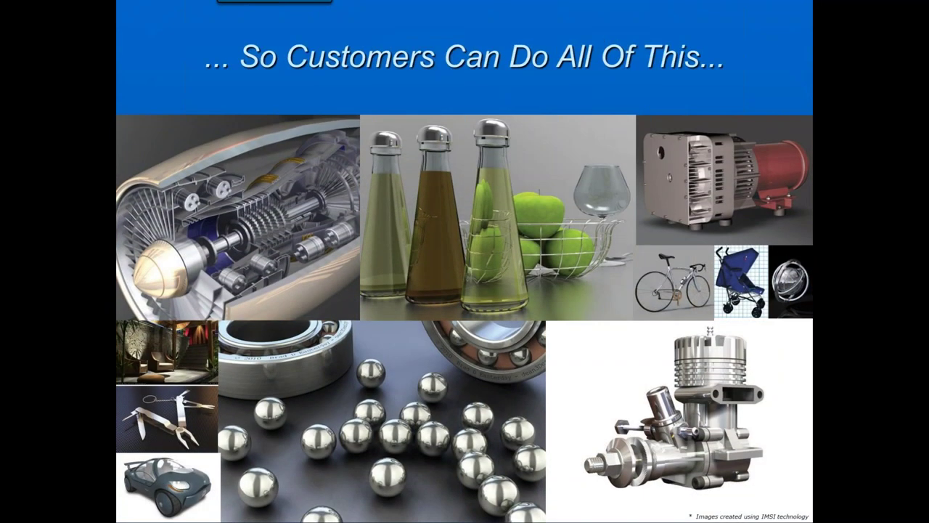
# Advance through the remaining rendering slides to the end of the show.
pyautogui.press('Right')
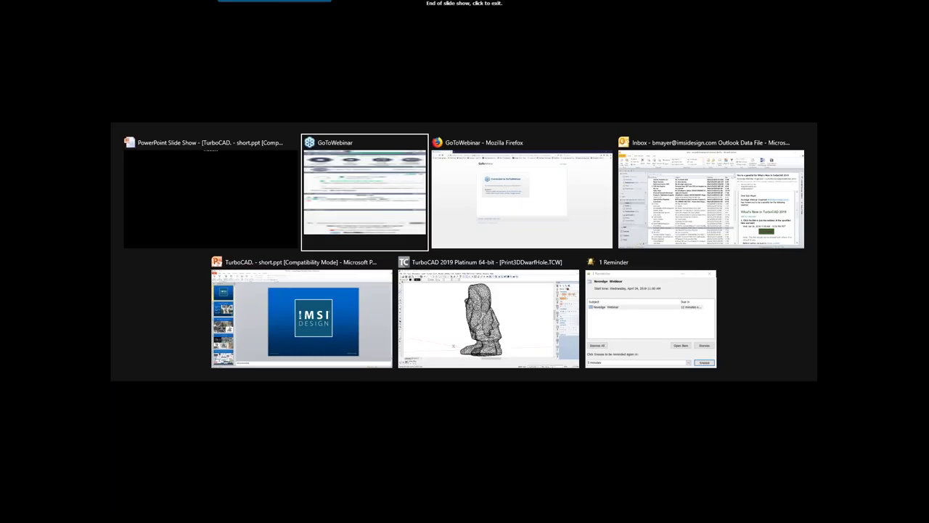
# Switch to TurboCAD and bring up the Select Similar.tcw drawing from the Window menu.
pyautogui.press('Tab')
pyautogui.press('Tab')
pyautogui.press('Tab')
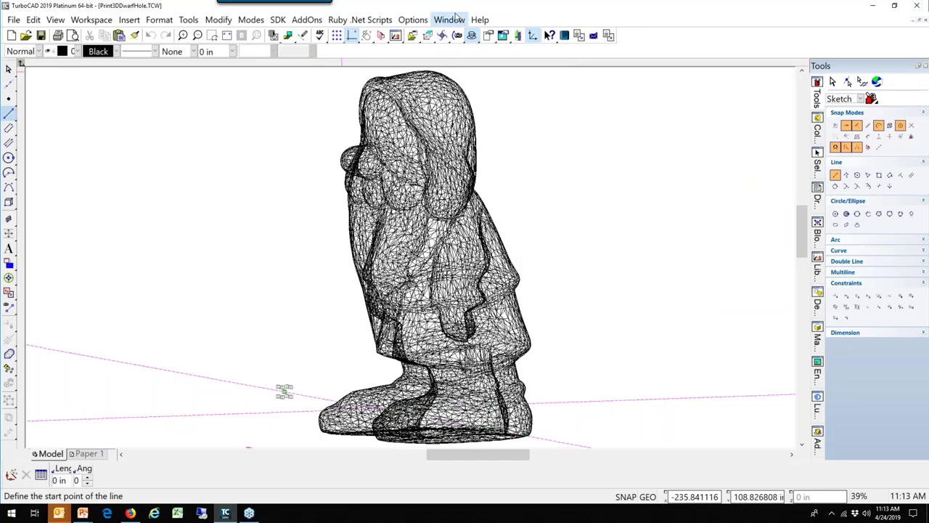
pyautogui.click(456, 18)
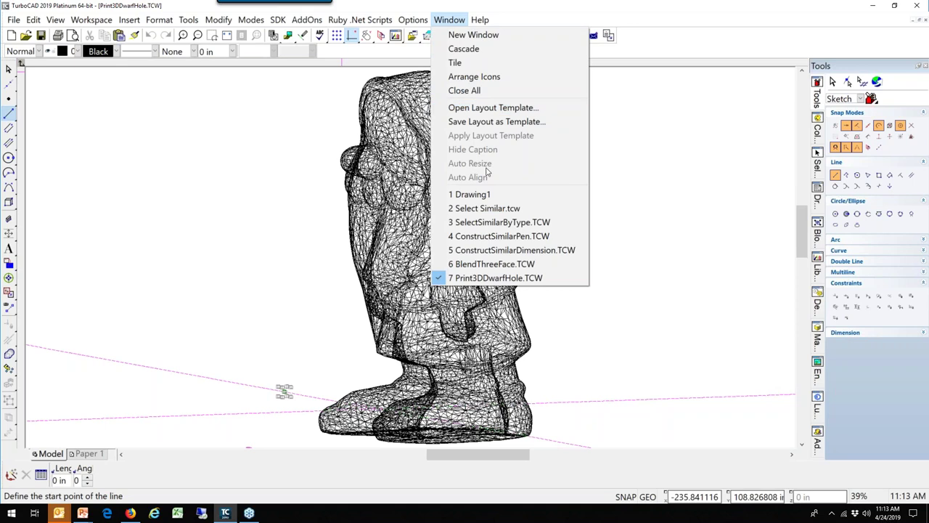
pyautogui.click(500, 212)
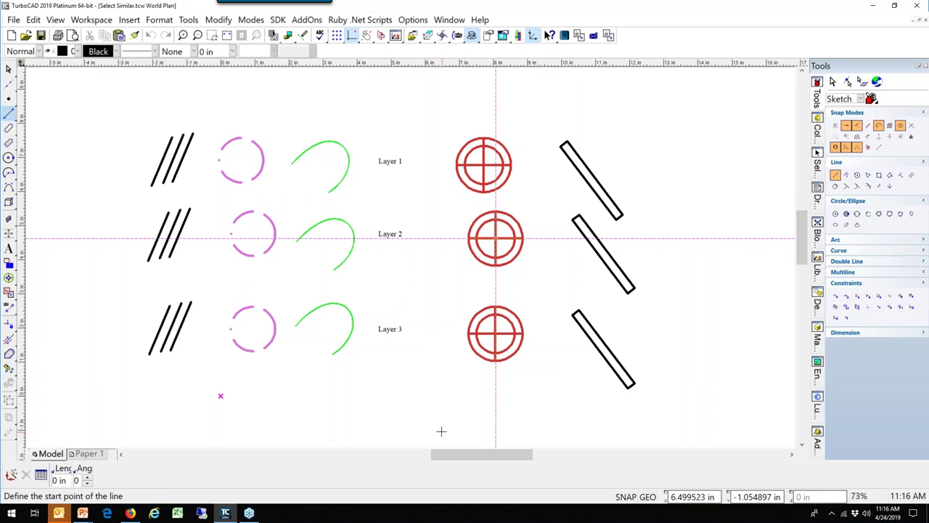
# Pick the Layer 1 label text with the Select tool.
pyautogui.click(9, 69)
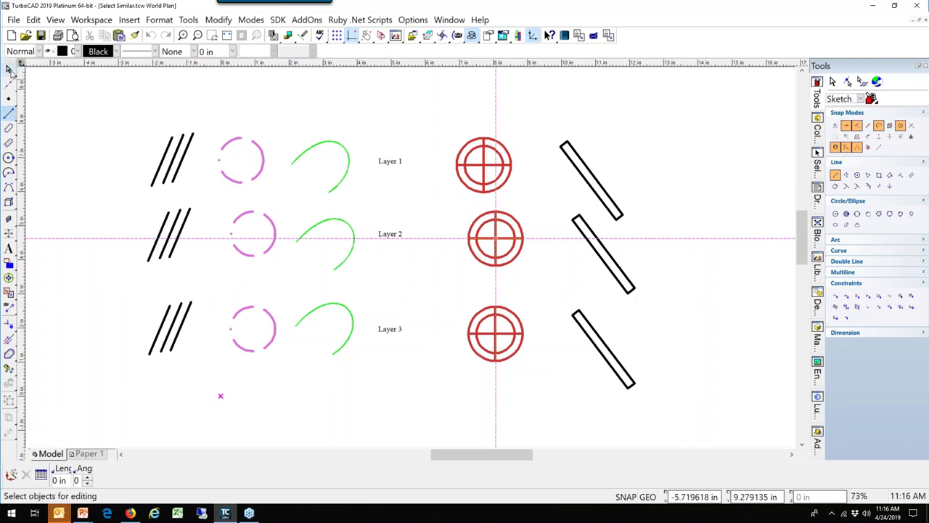
pyautogui.click(10, 69)
pyautogui.click(396, 163)
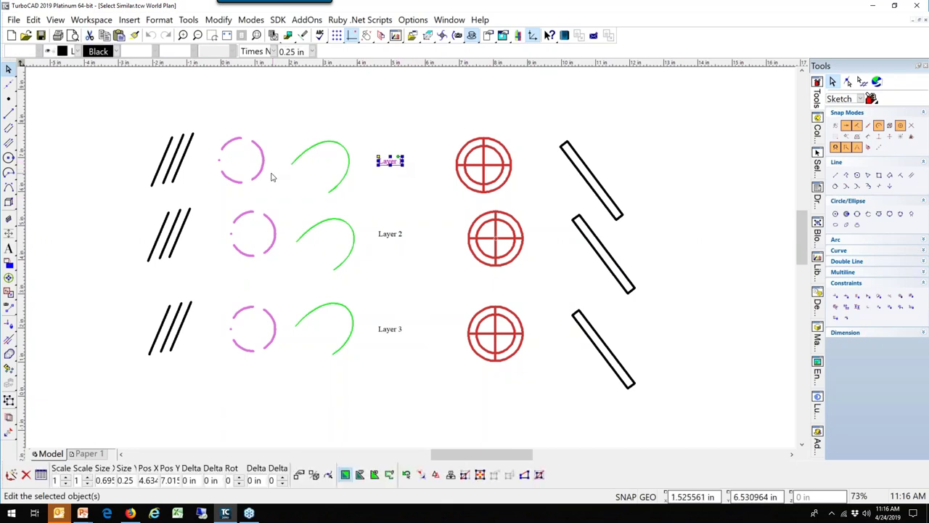
# Turn on Layer matching alongside Type in the Select Similar options.
pyautogui.click(32, 21)
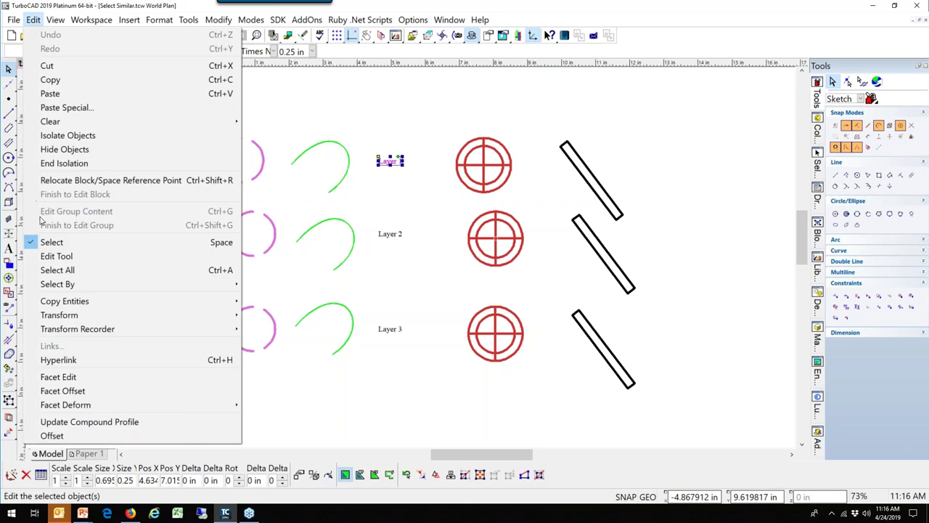
pyautogui.moveTo(95, 290)
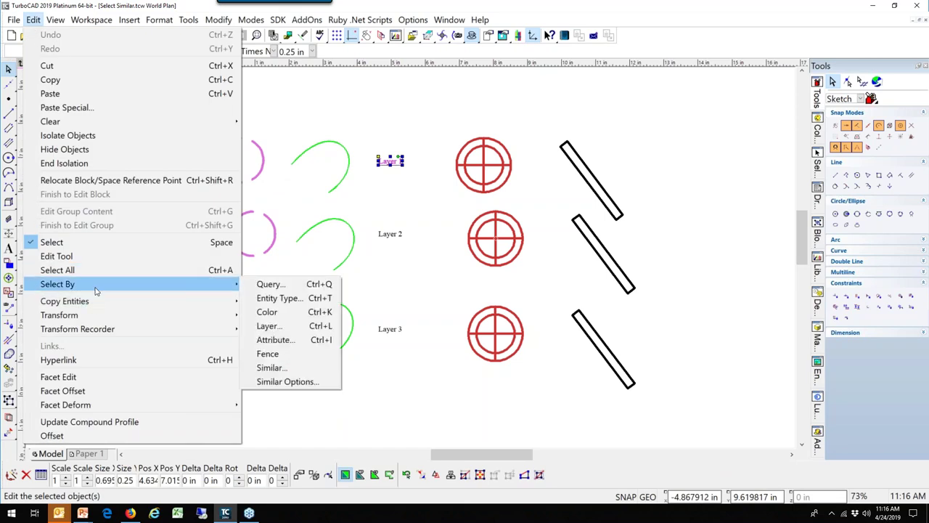
pyautogui.click(297, 384)
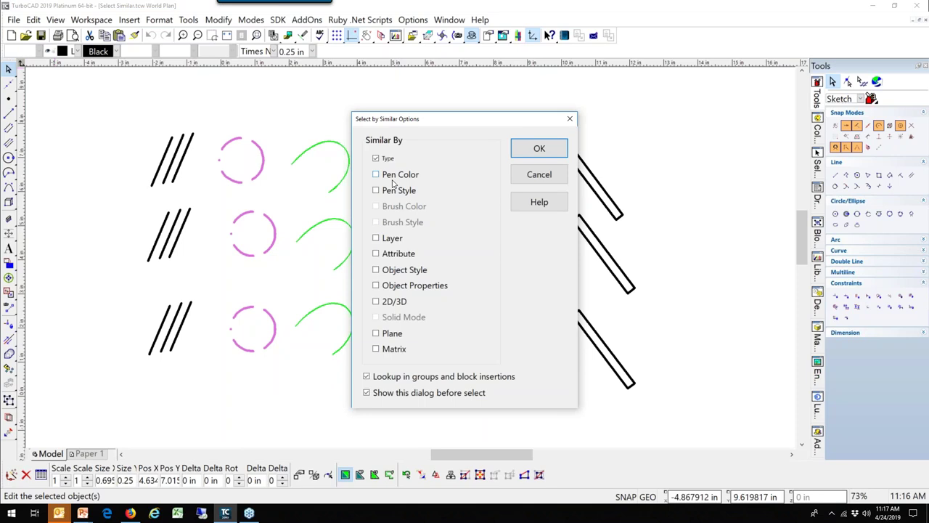
pyautogui.click(376, 238)
pyautogui.click(524, 151)
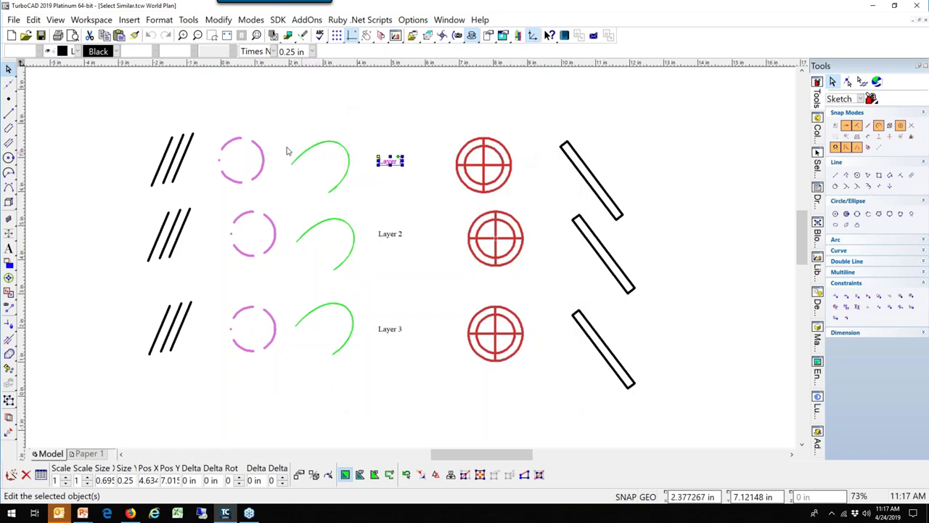
# Run Select Similar with Type unchecked and Layer checked to pick every Layer 1 object.
pyautogui.click(32, 20)
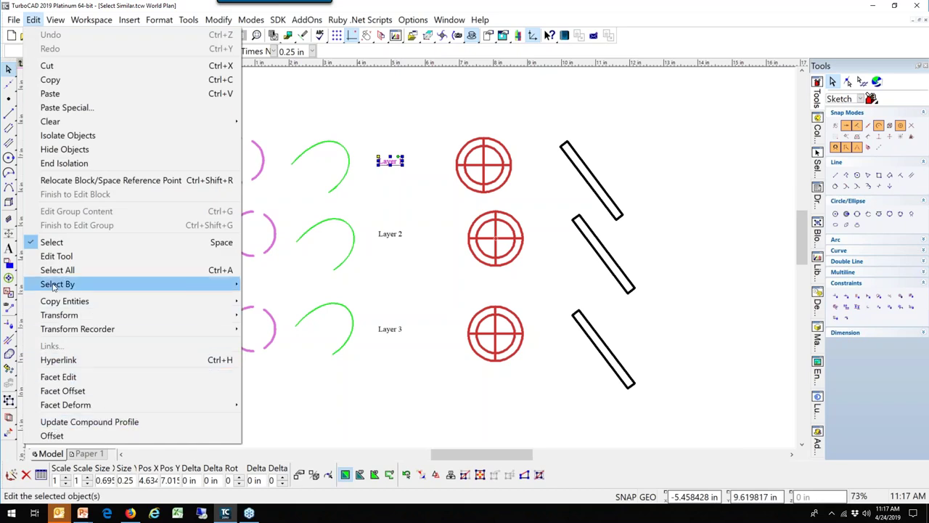
pyautogui.moveTo(152, 284)
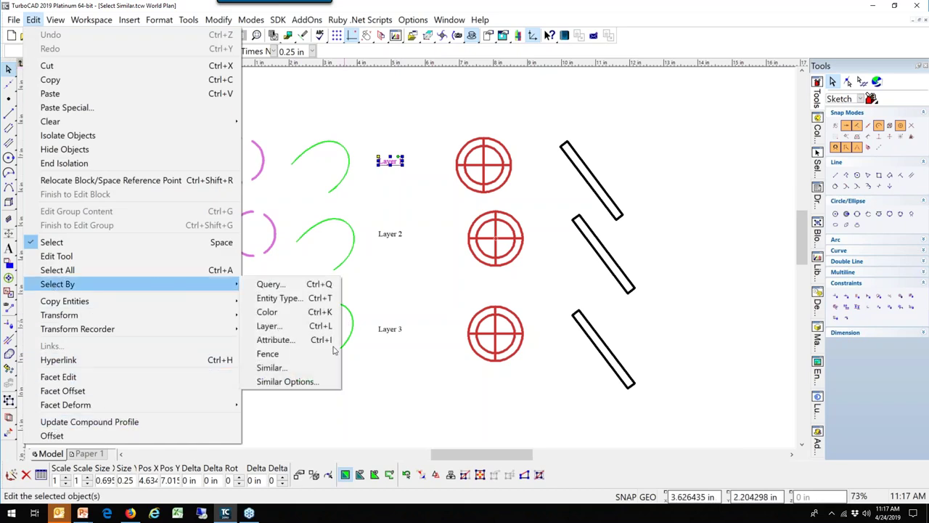
pyautogui.click(276, 368)
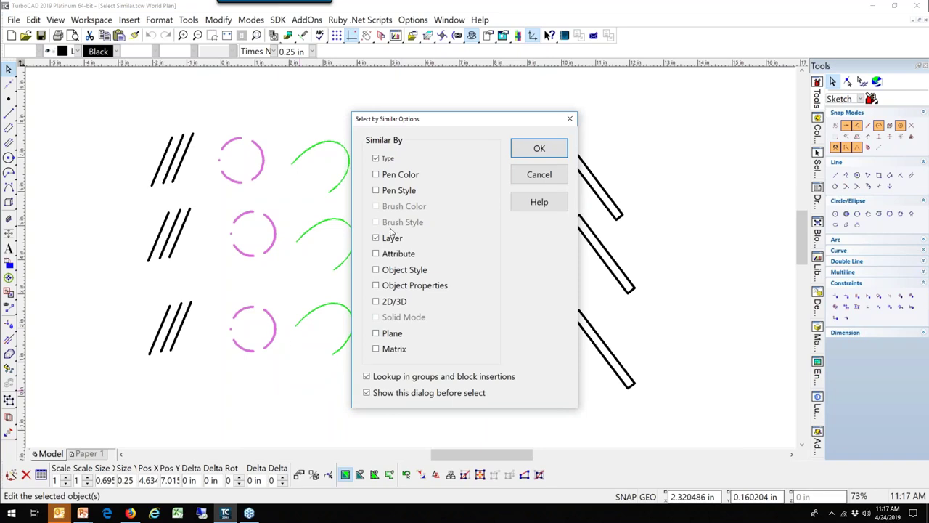
pyautogui.click(376, 238)
pyautogui.click(376, 238)
pyautogui.click(376, 159)
pyautogui.click(538, 148)
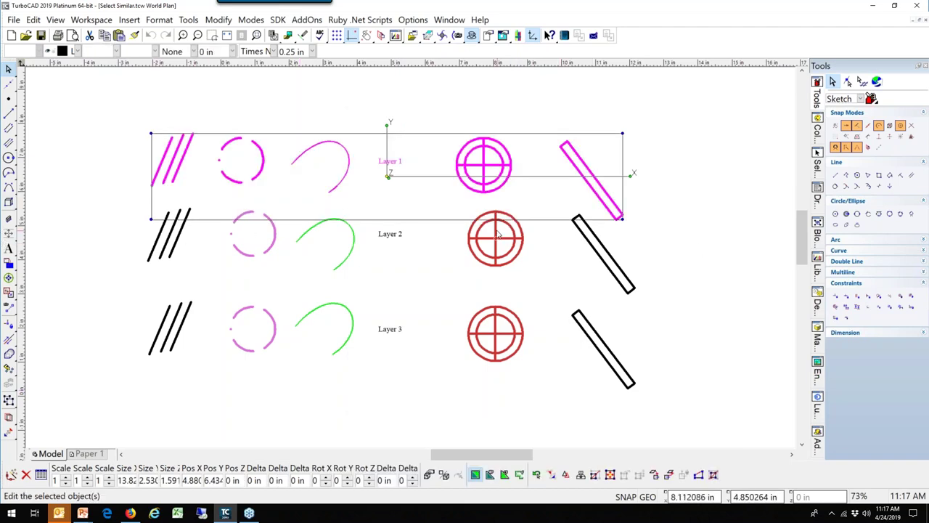
# Pick the dashed magenta circle on Layer 1 and set Select Similar to match Pen Style only.
pyautogui.click(41, 224)
pyautogui.click(231, 183)
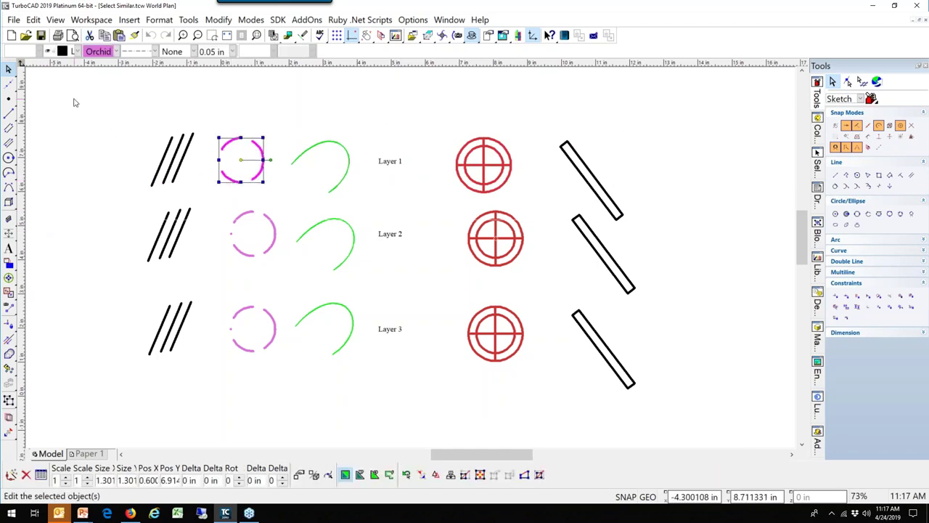
pyautogui.click(33, 19)
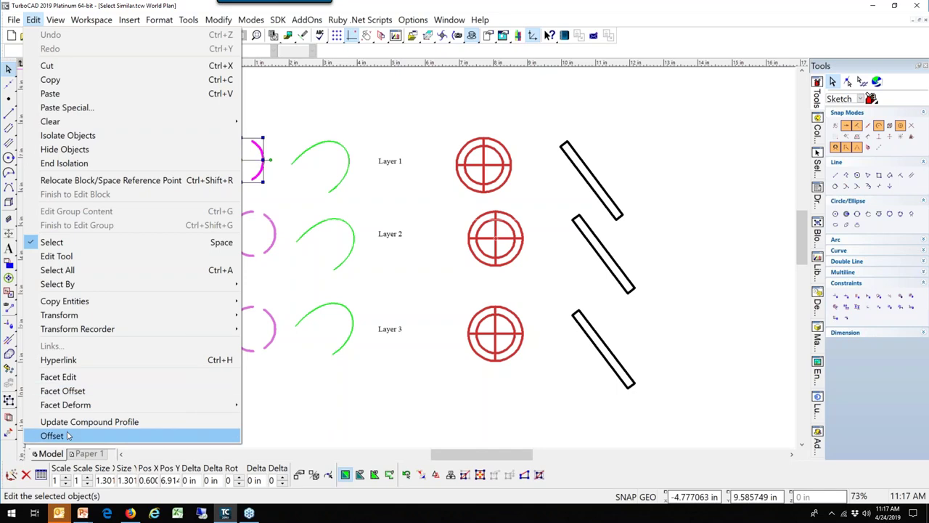
pyautogui.moveTo(58, 284)
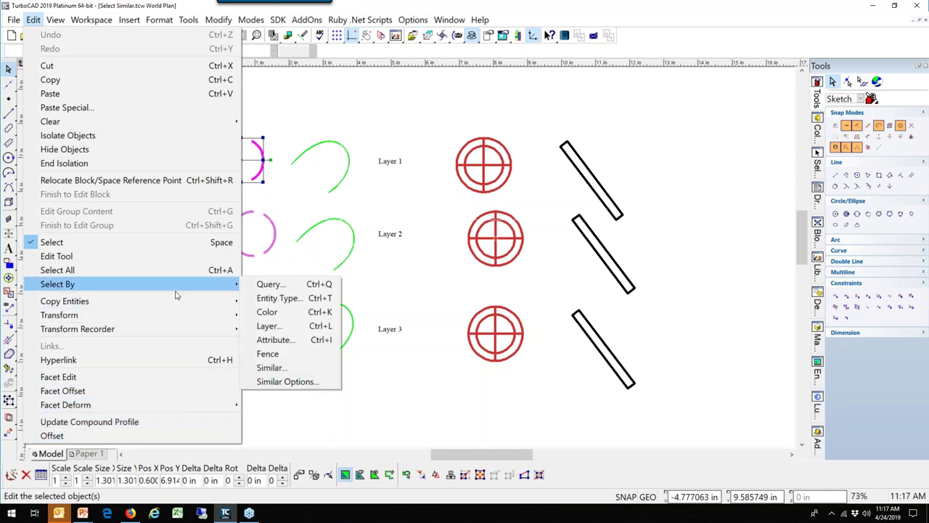
pyautogui.click(269, 384)
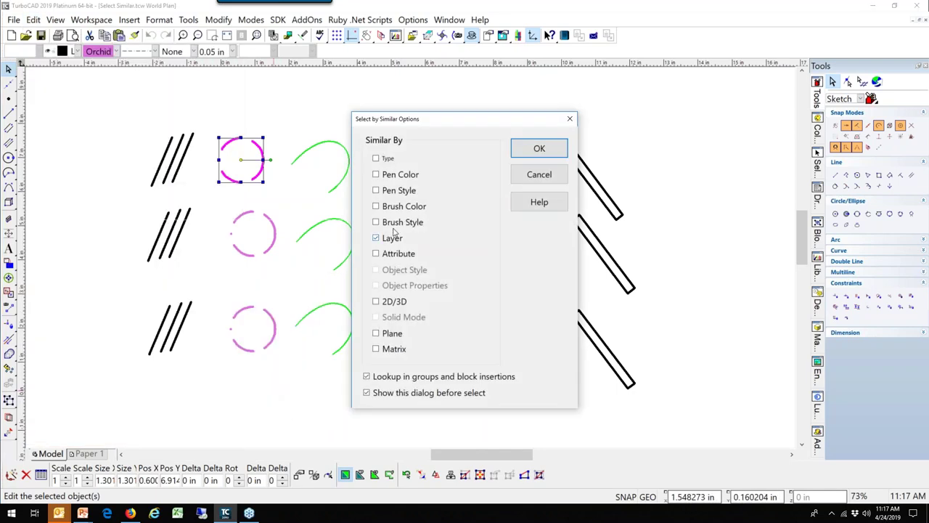
pyautogui.click(377, 191)
pyautogui.click(376, 238)
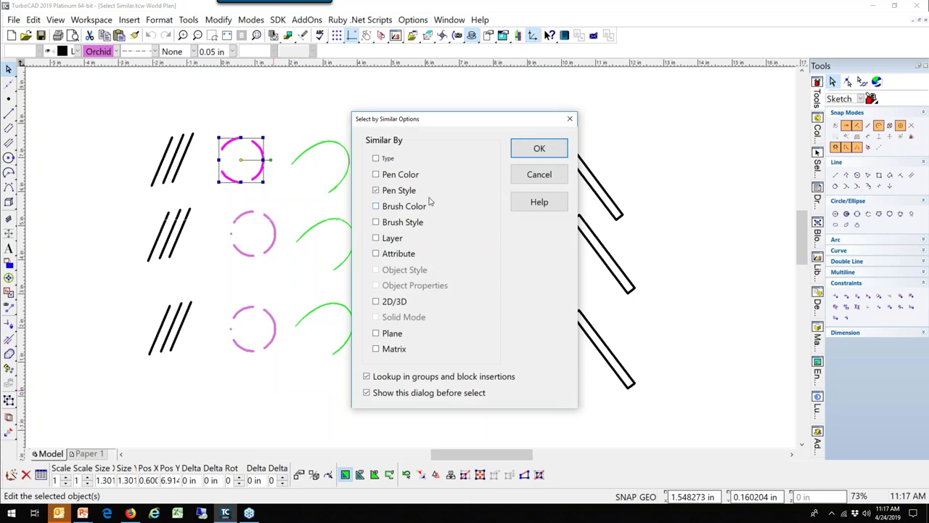
pyautogui.click(518, 151)
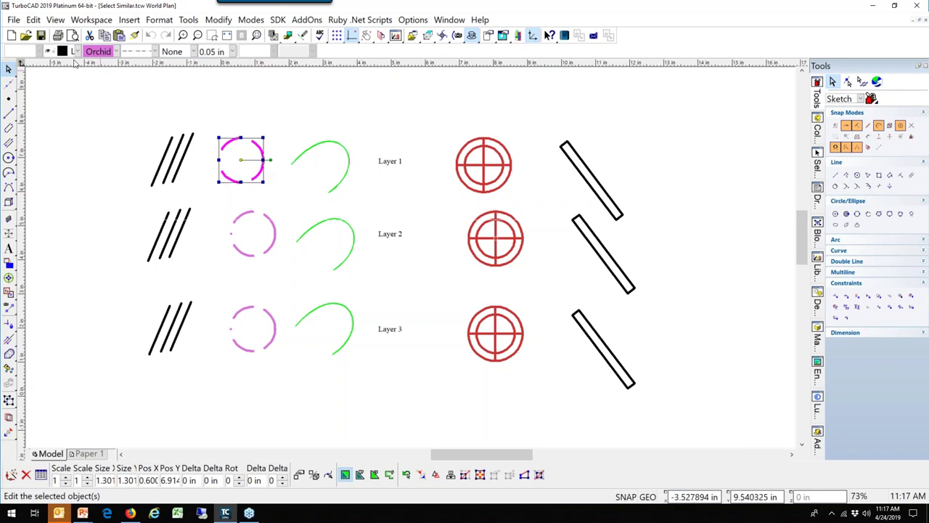
# Run Select Similar to pick all three dashed circles across Layers 1–3.
pyautogui.click(34, 21)
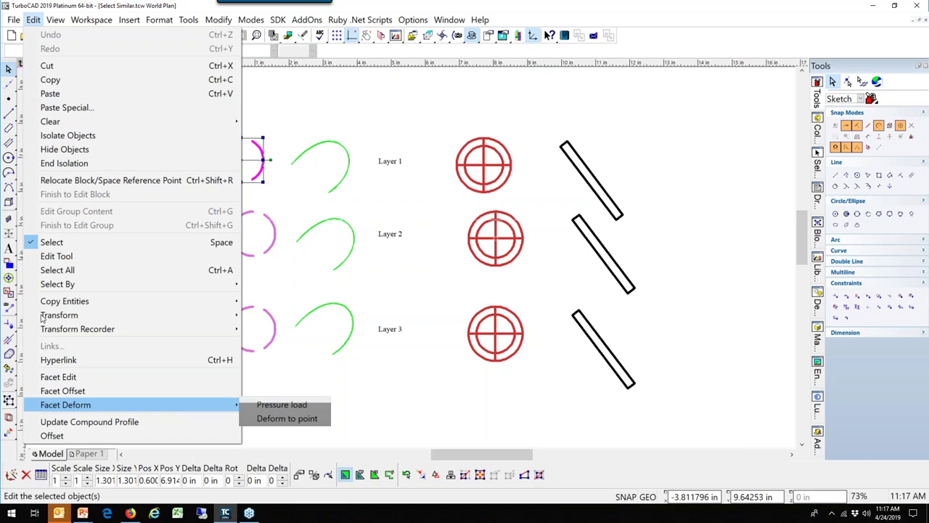
pyautogui.moveTo(181, 303)
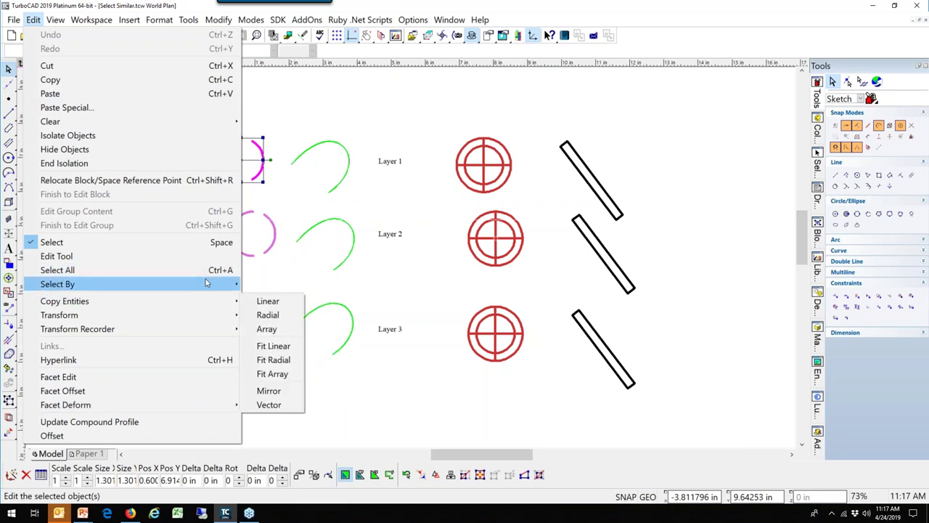
pyautogui.moveTo(209, 284)
pyautogui.click(302, 381)
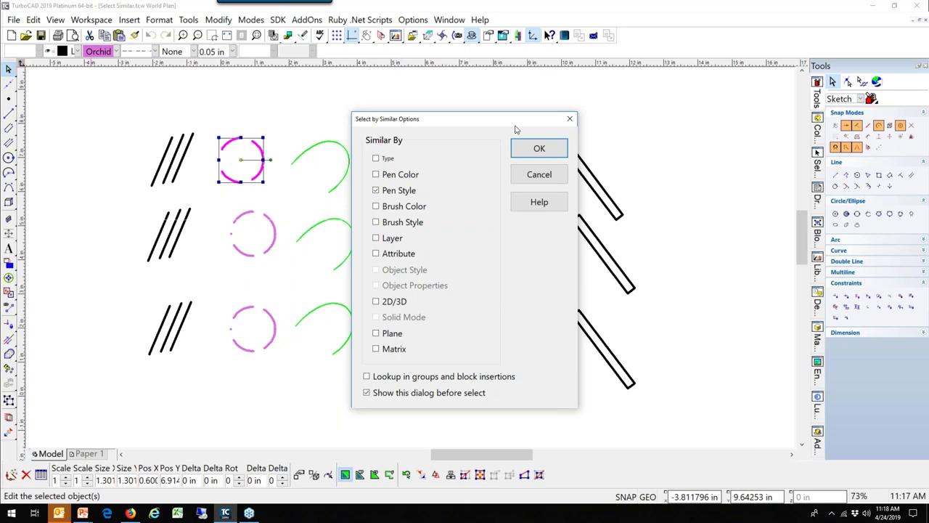
pyautogui.click(535, 148)
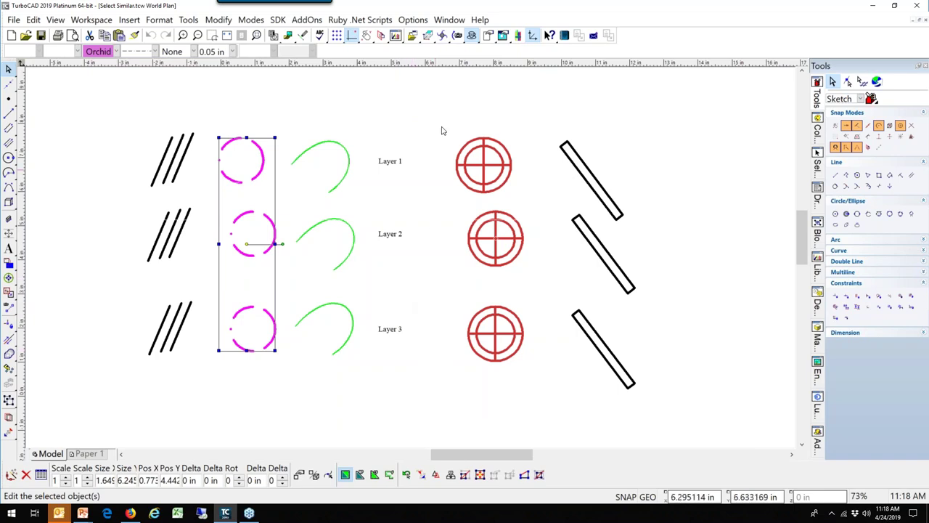
pyautogui.click(448, 22)
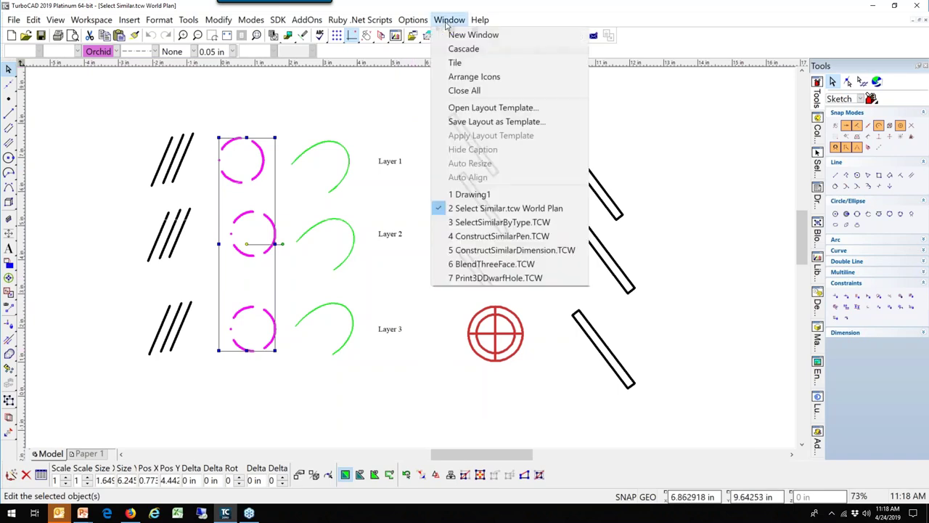
# Switch to the SelectSimilarByType.TCW drawing of circles, hexagons, Groups and Blocks.
pyautogui.click(488, 223)
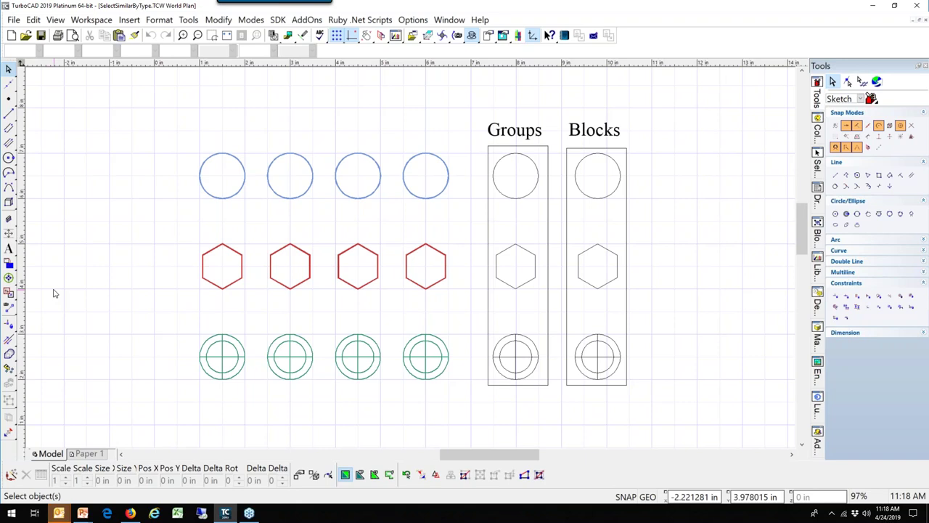
# Pick a red hexagon and enable Lookup in groups and block insertions for Select Similar.
pyautogui.click(272, 254)
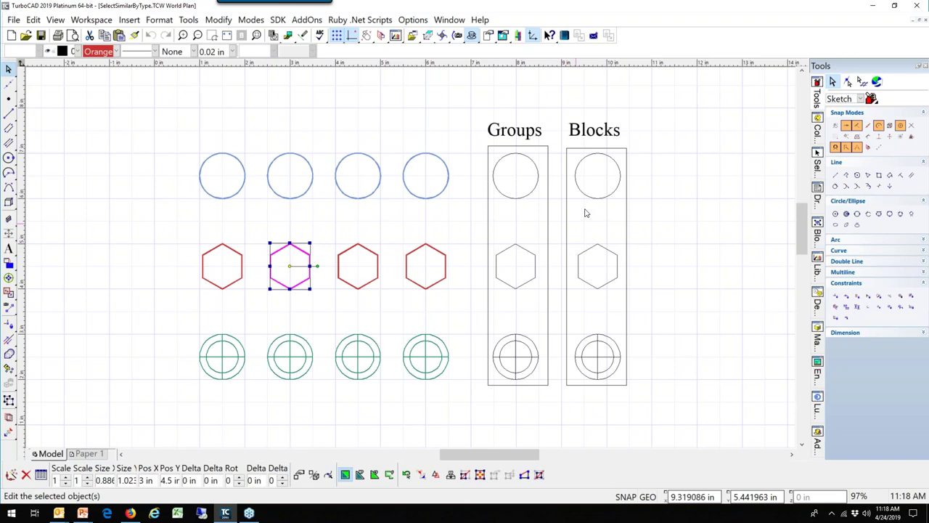
pyautogui.click(34, 20)
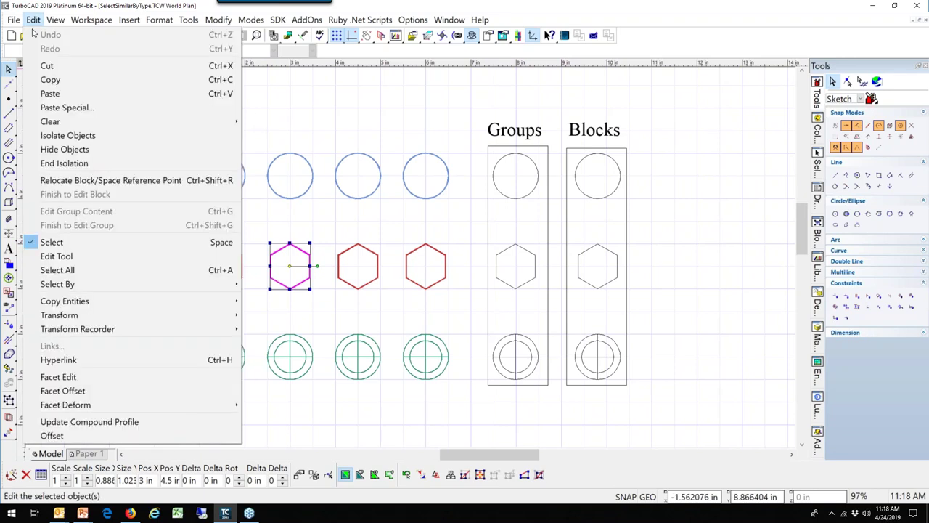
pyautogui.moveTo(51, 291)
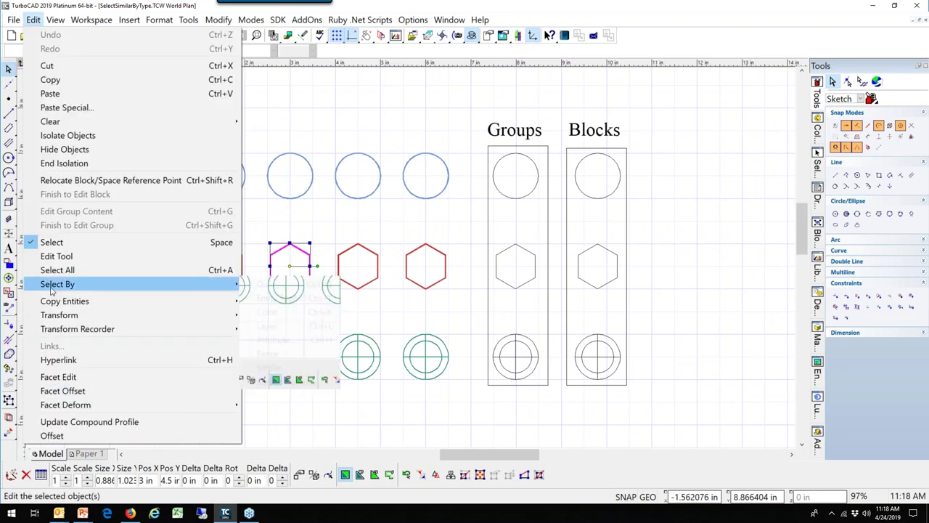
pyautogui.click(287, 385)
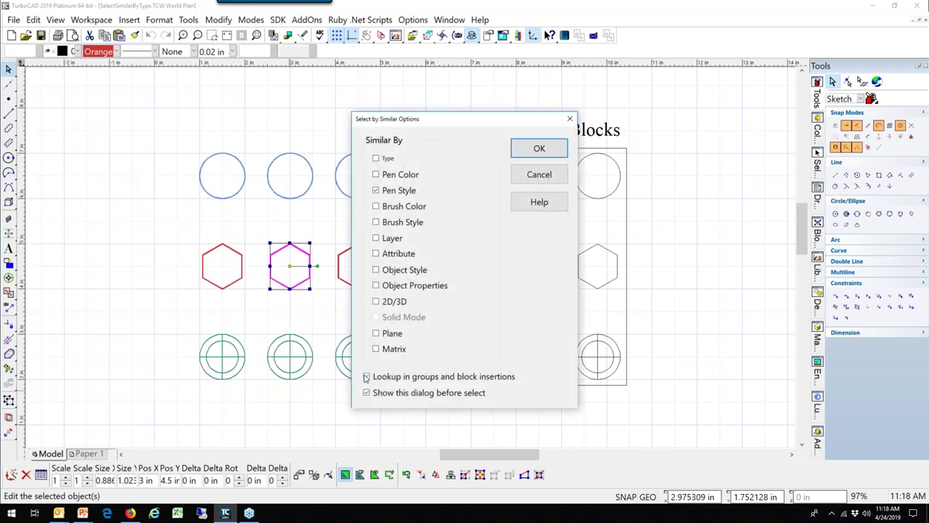
pyautogui.click(367, 377)
pyautogui.click(539, 148)
# Match by Type in Select Similar to pick all four red hexagons.
pyautogui.click(33, 20)
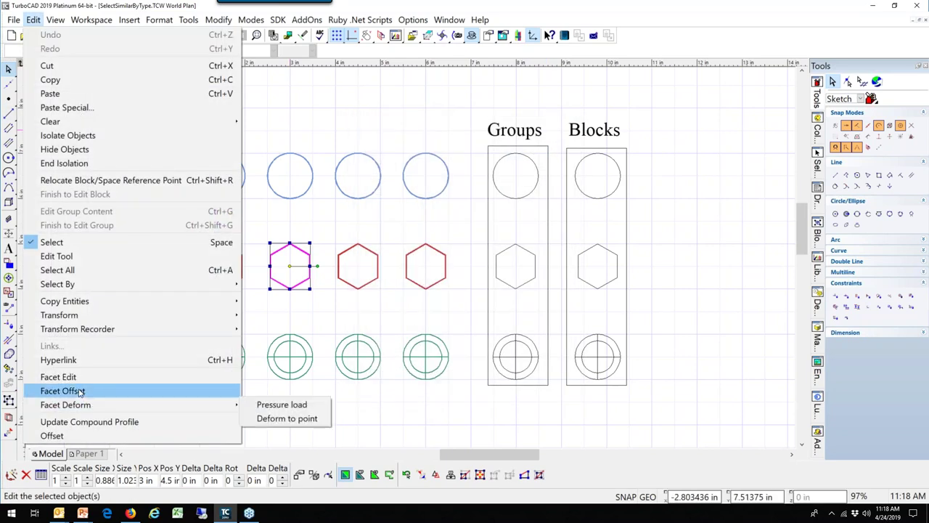
pyautogui.moveTo(61, 286)
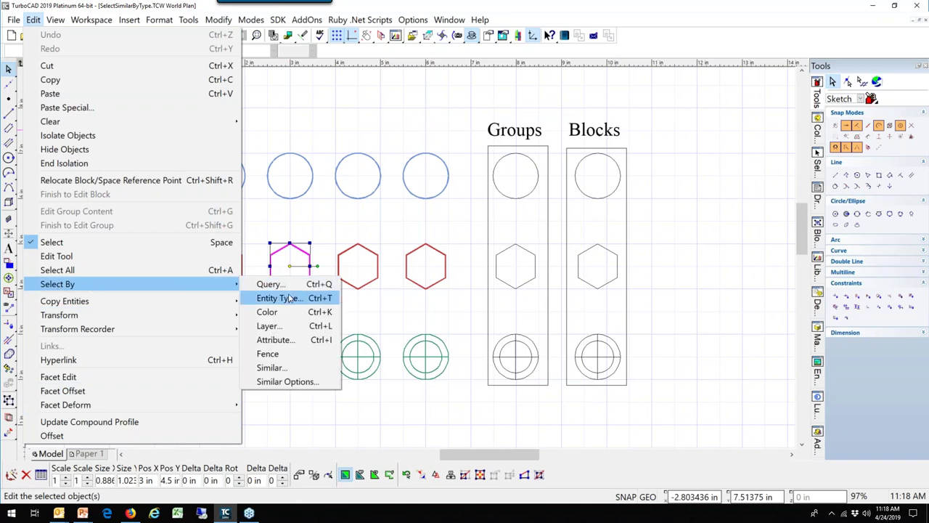
pyautogui.click(285, 383)
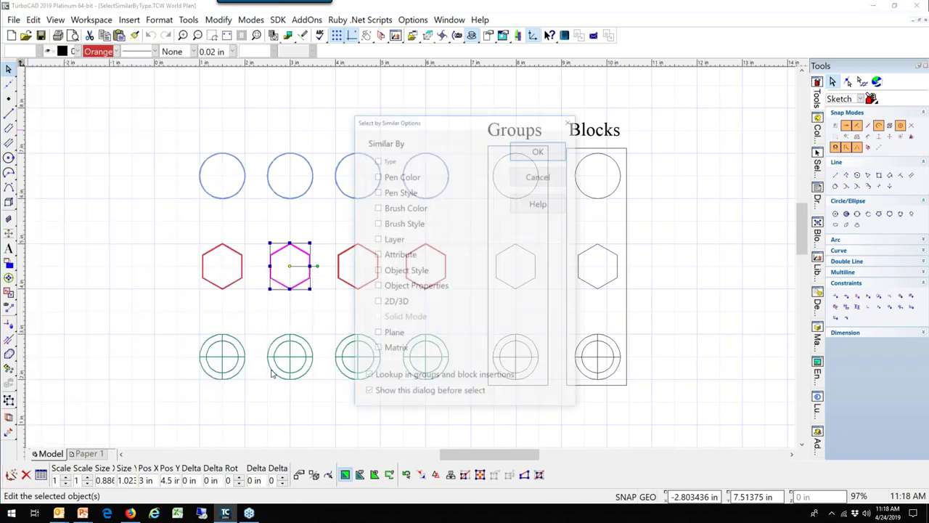
pyautogui.click(376, 159)
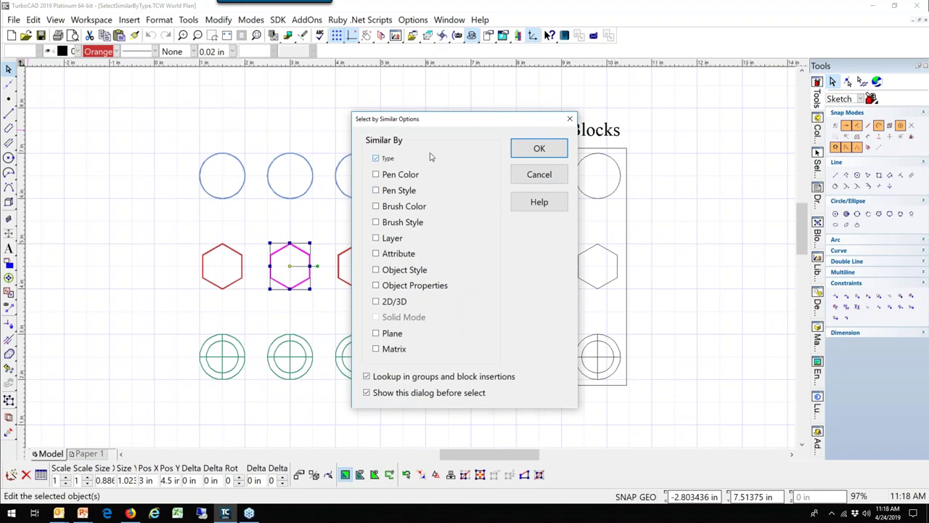
pyautogui.click(517, 150)
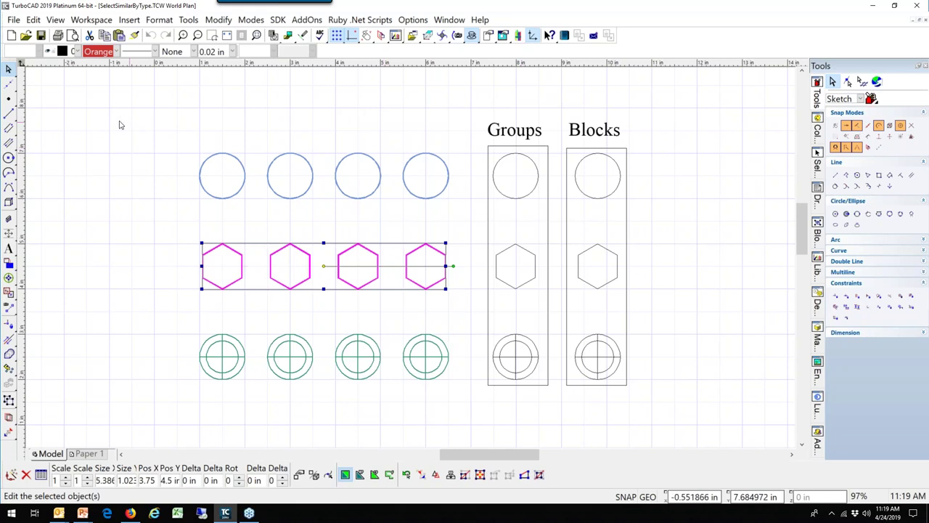
pyautogui.click(34, 21)
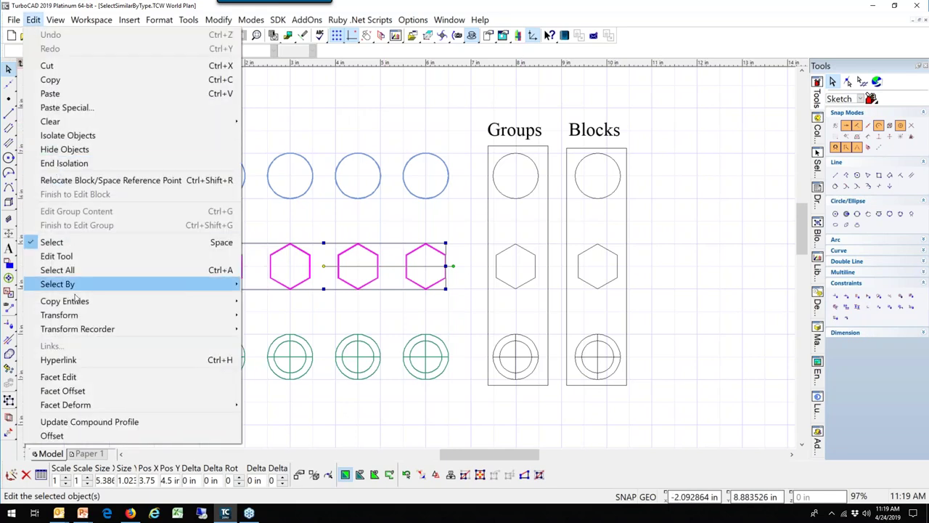
# Rerun the Type match with group and block lookup off, then deselect the four hexagons.
pyautogui.moveTo(88, 284)
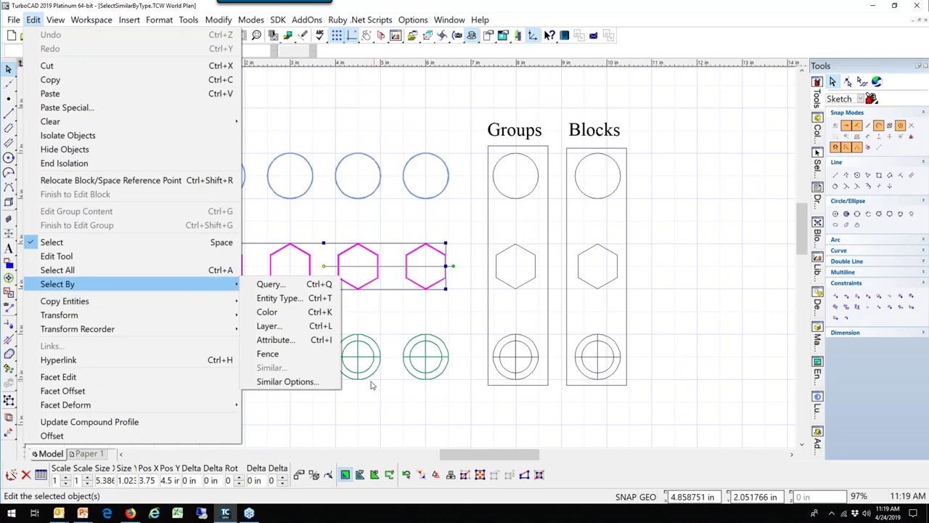
pyautogui.click(285, 382)
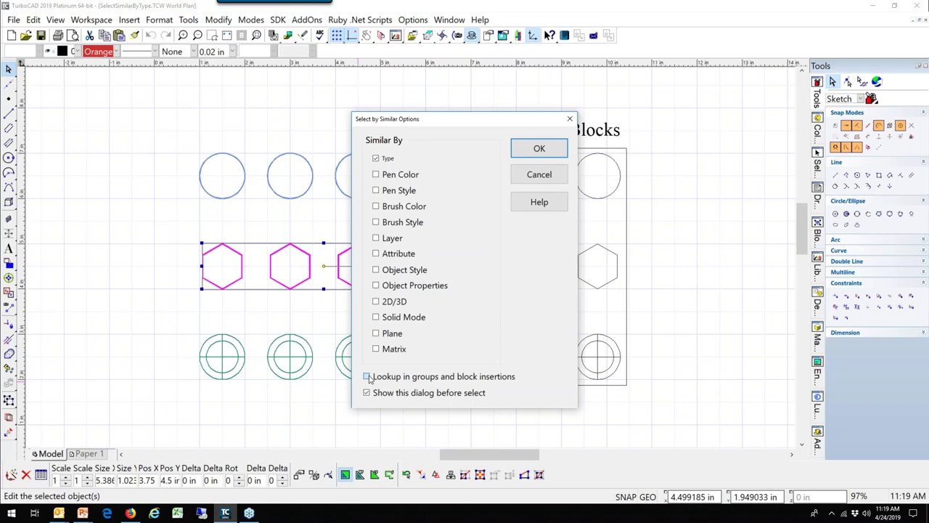
pyautogui.click(535, 148)
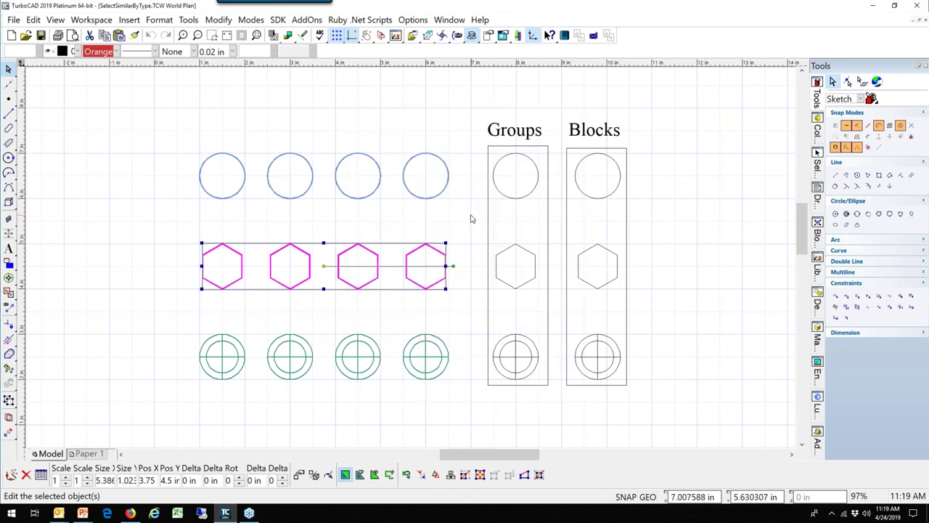
pyautogui.click(660, 281)
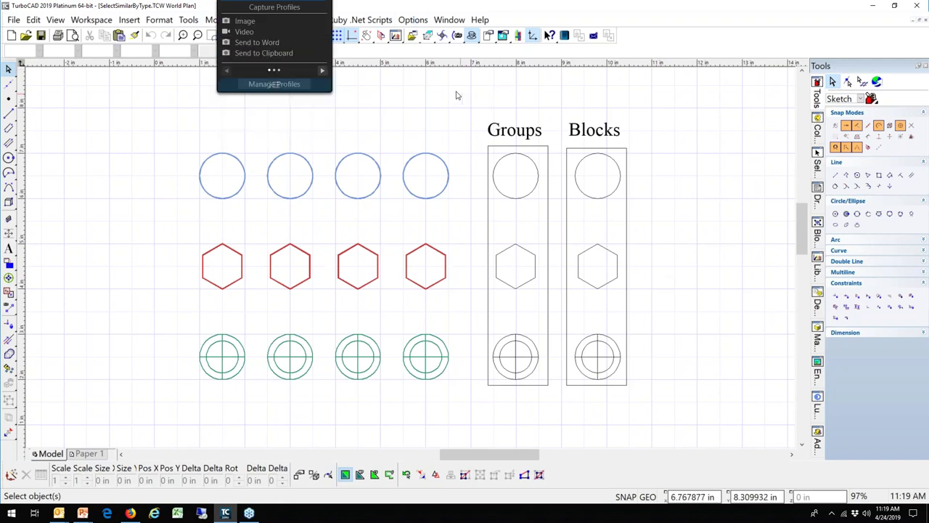
# Bring up the ConstructSimilarPen.TCW drawing and select the Rectangle tool.
pyautogui.click(441, 22)
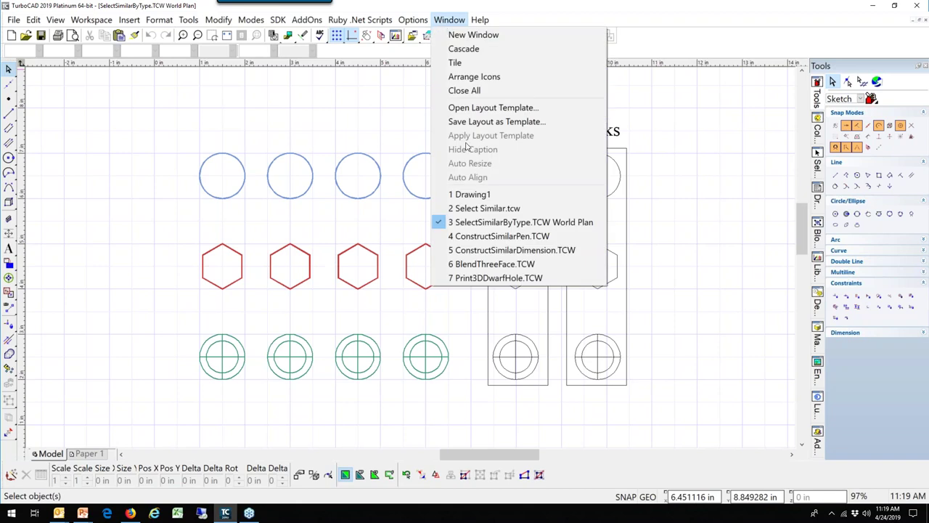
pyautogui.click(466, 237)
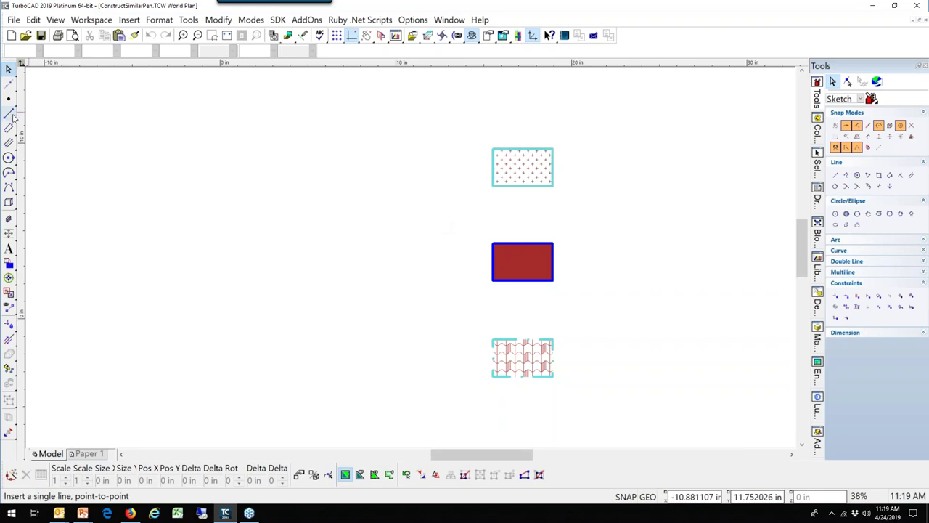
pyautogui.moveTo(13, 116); pyautogui.dragTo(24, 132)
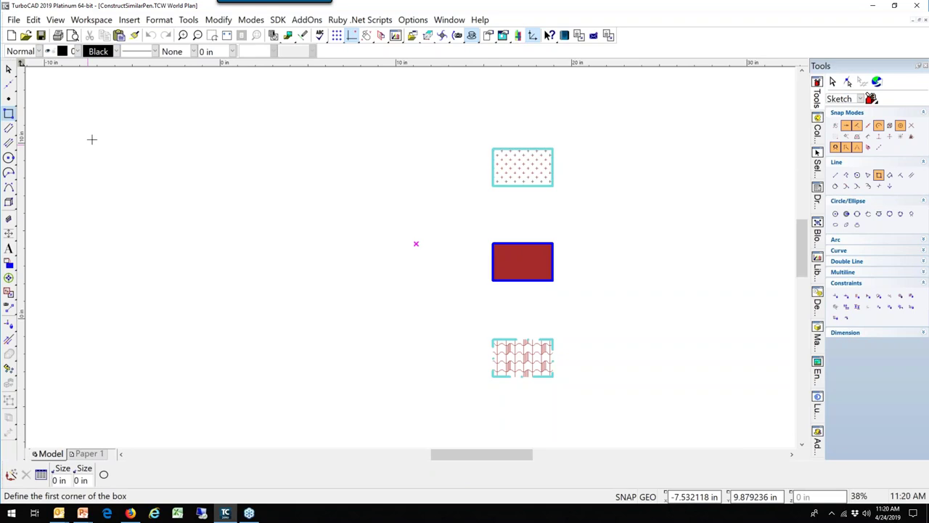
# Draw an upper-left box copying the top rectangle's dotted hatch and cyan outline via Construct Similar.
pyautogui.click(580, 37)
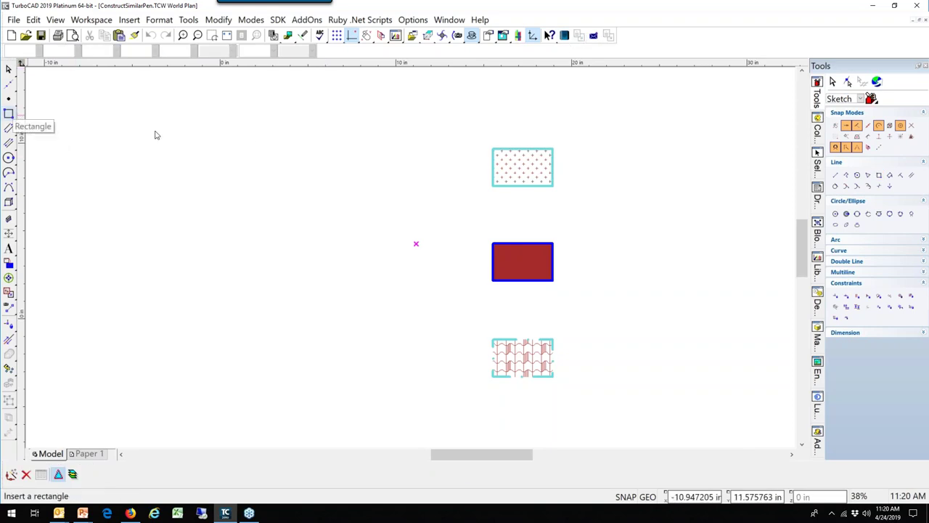
pyautogui.click(498, 173)
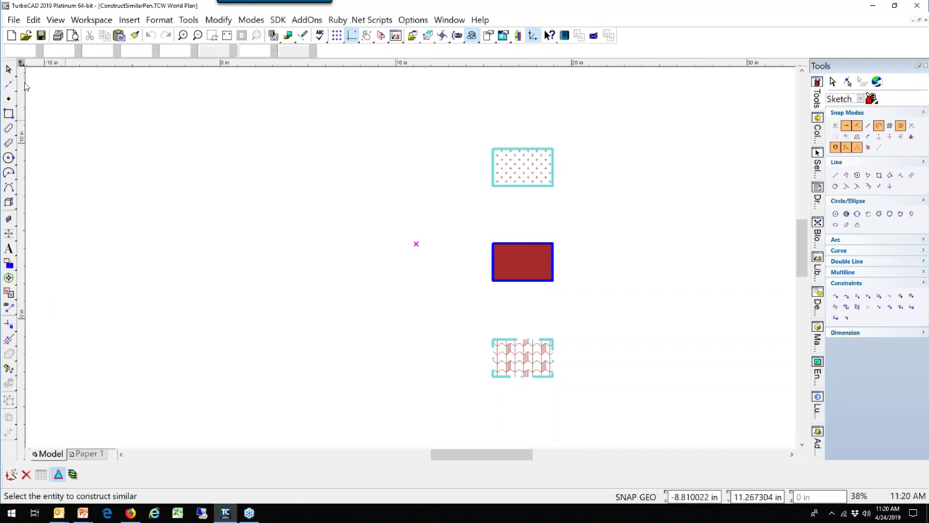
pyautogui.click(510, 174)
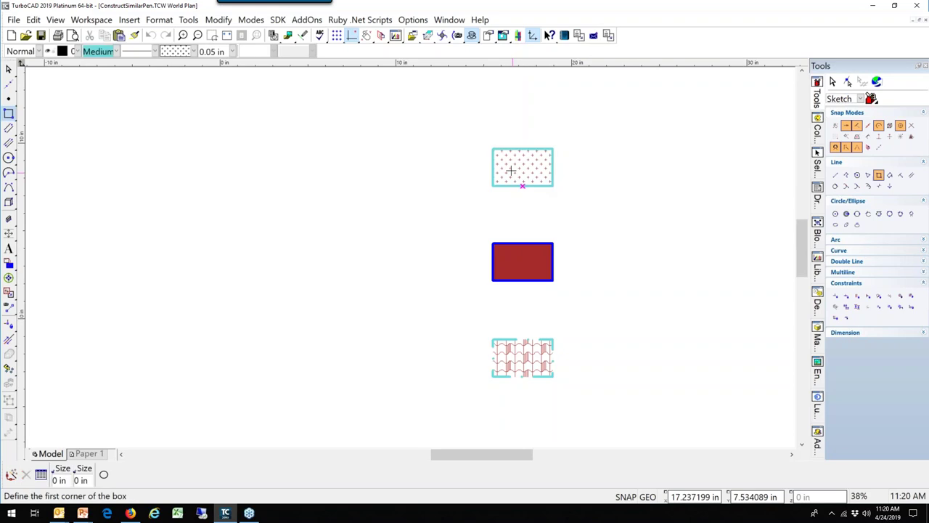
pyautogui.click(137, 148)
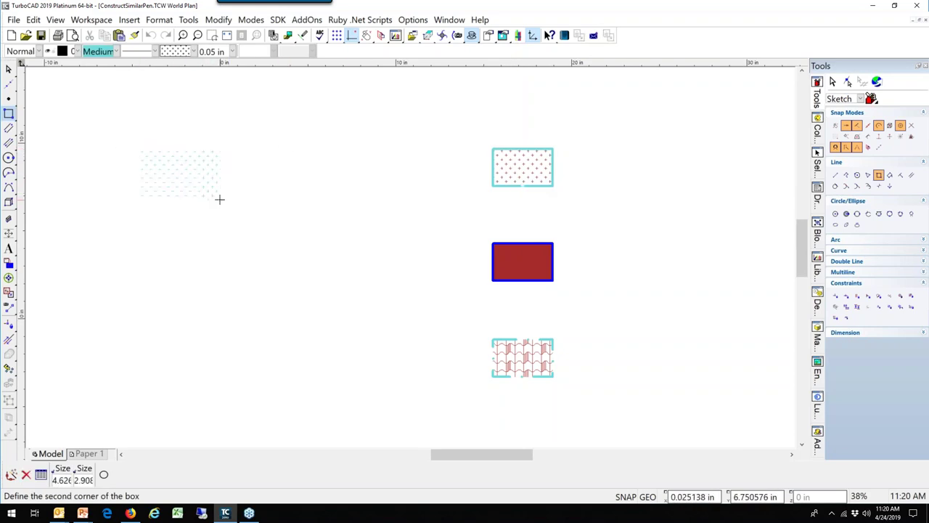
pyautogui.click(220, 199)
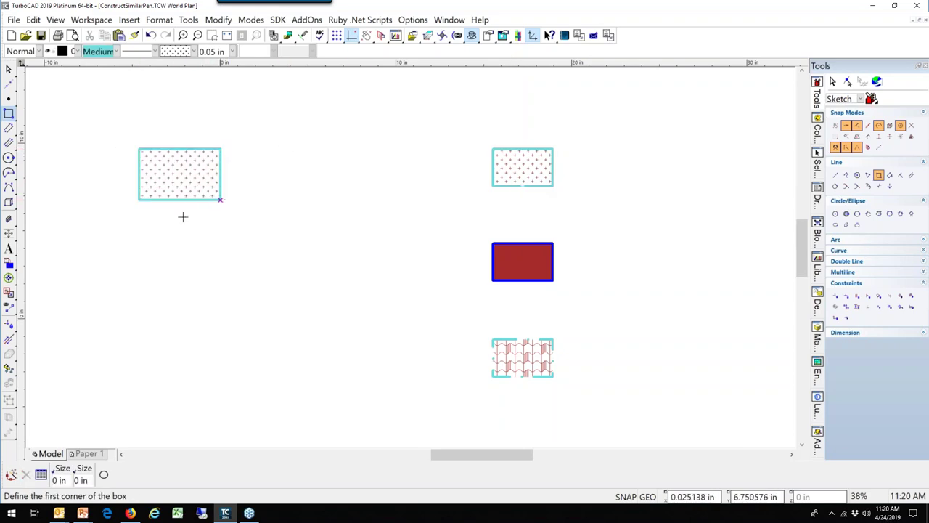
pyautogui.click(8, 157)
# Abandon the plain circle started on the left side.
pyautogui.click(115, 259)
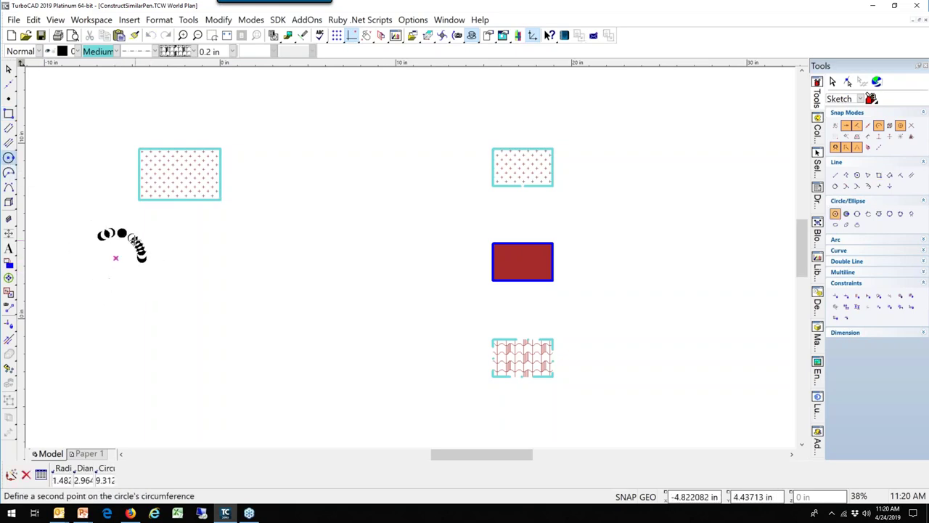
pyautogui.rightClick(136, 242)
pyautogui.click(162, 249)
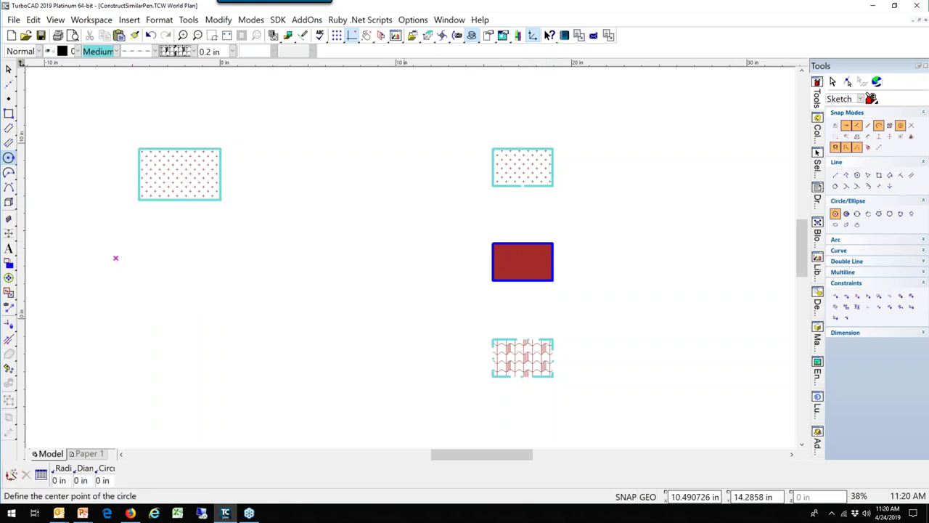
# Draw a left-side circle using the red rectangle's solid red fill and blue outline.
pyautogui.click(579, 35)
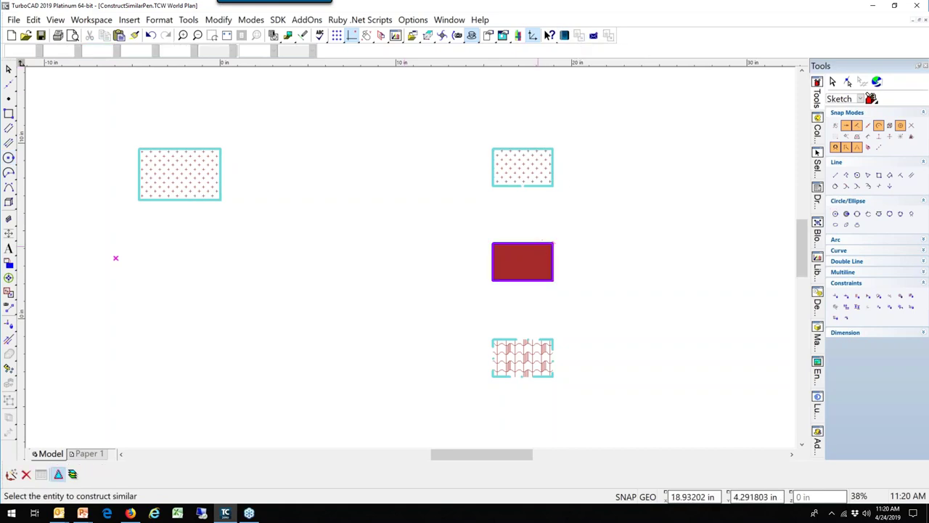
pyautogui.click(523, 254)
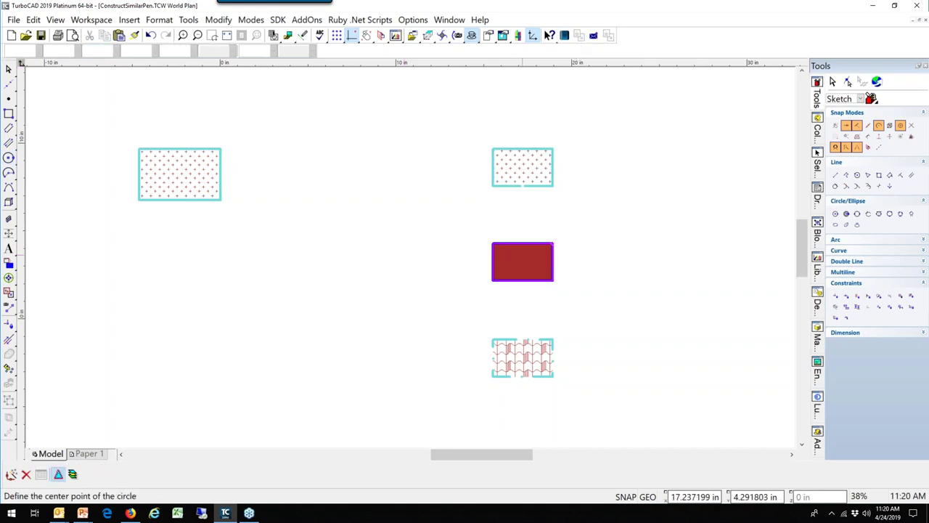
pyautogui.click(102, 259)
pyautogui.click(123, 280)
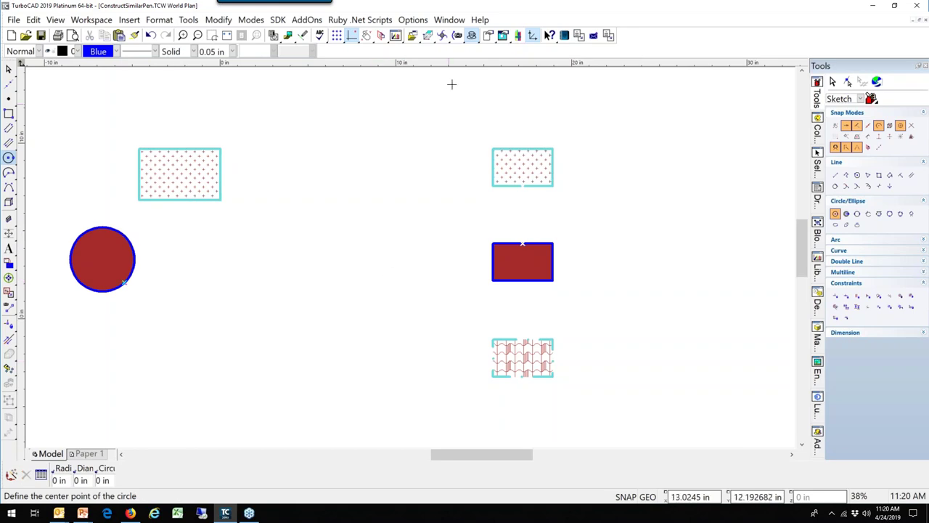
pyautogui.click(449, 20)
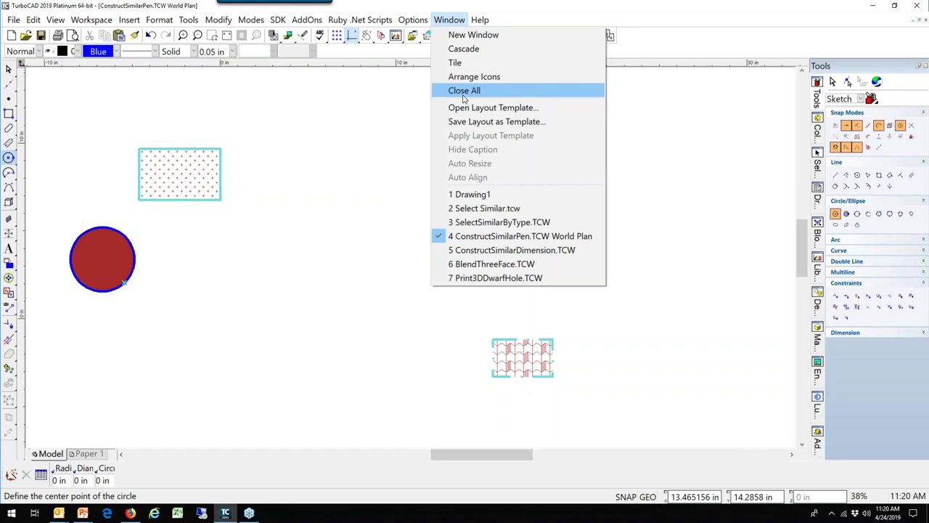
# Bring up ConstructSimilarDimension.TCW and select the parallel dimension tool.
pyautogui.click(510, 254)
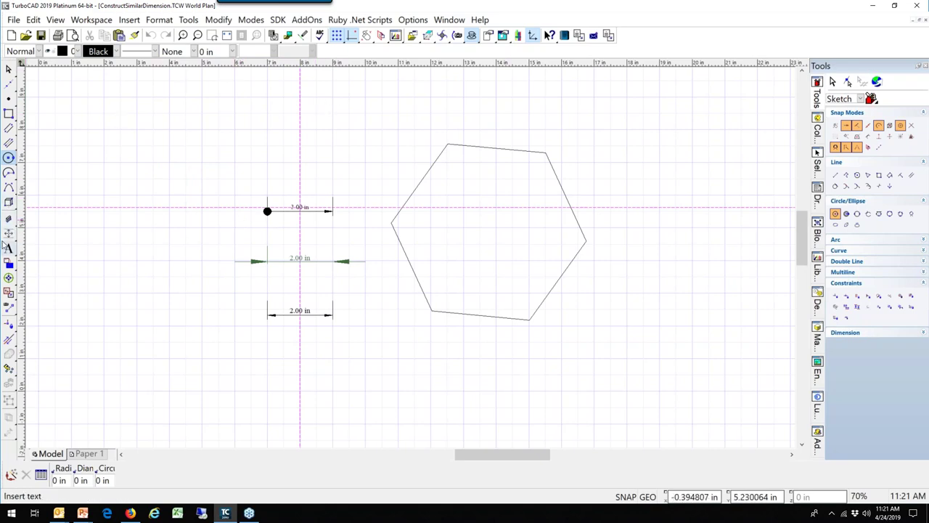
pyautogui.click(9, 234)
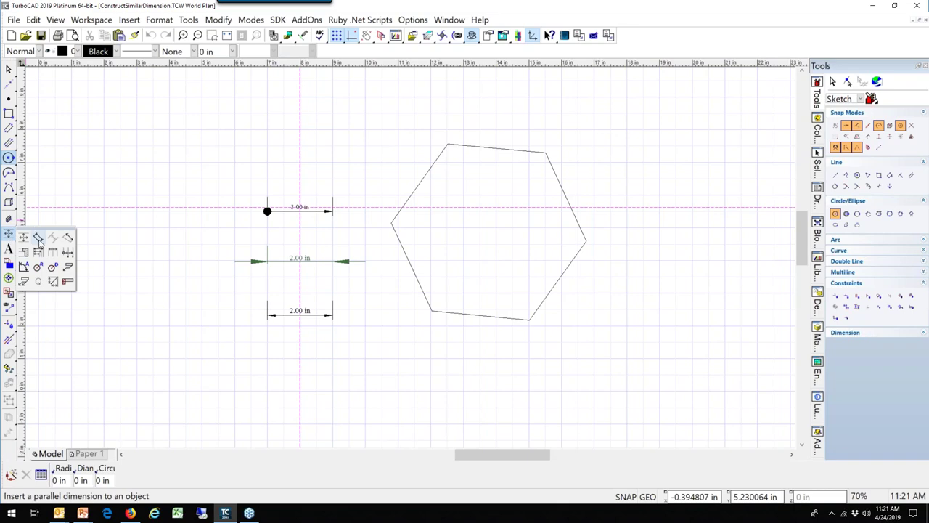
pyautogui.click(38, 238)
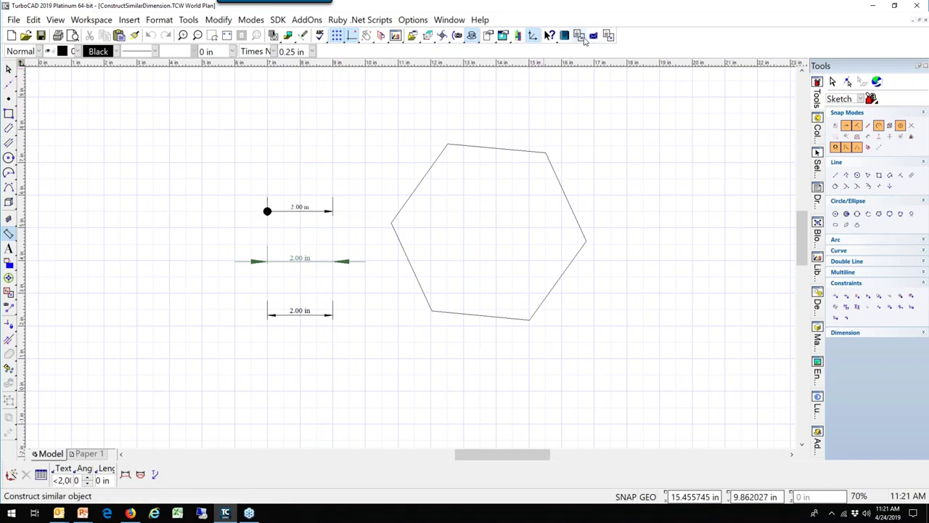
# Add a 3.00 in dimension across the hexagon's top edge in the top dimension's style.
pyautogui.click(580, 38)
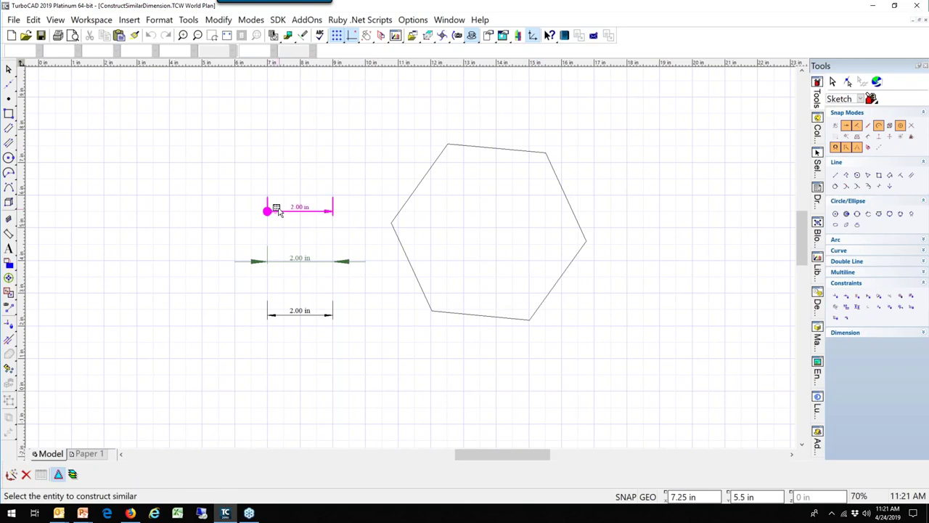
pyautogui.click(278, 212)
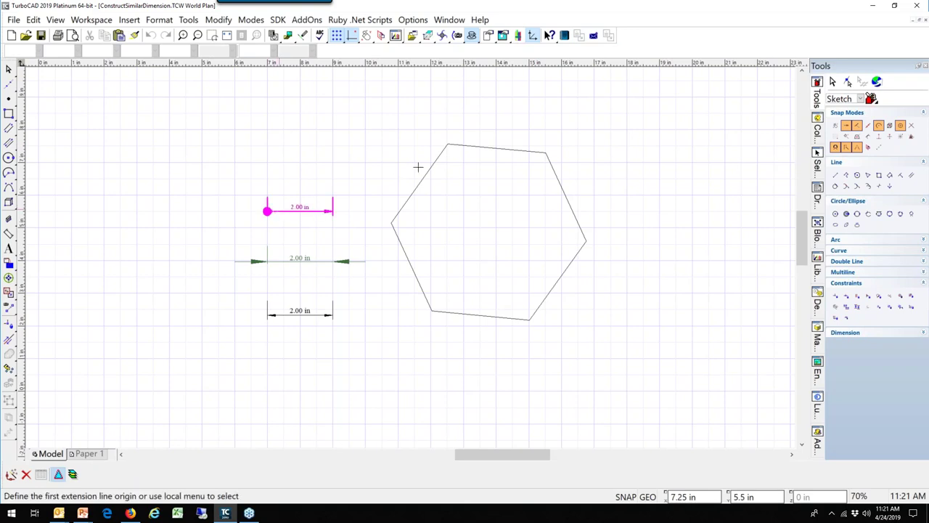
pyautogui.click(447, 144)
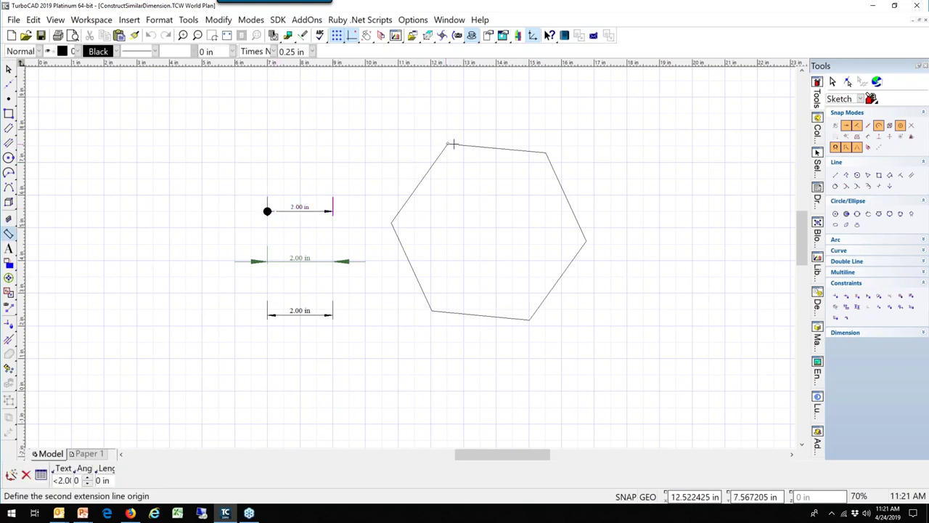
pyautogui.click(545, 152)
pyautogui.click(542, 126)
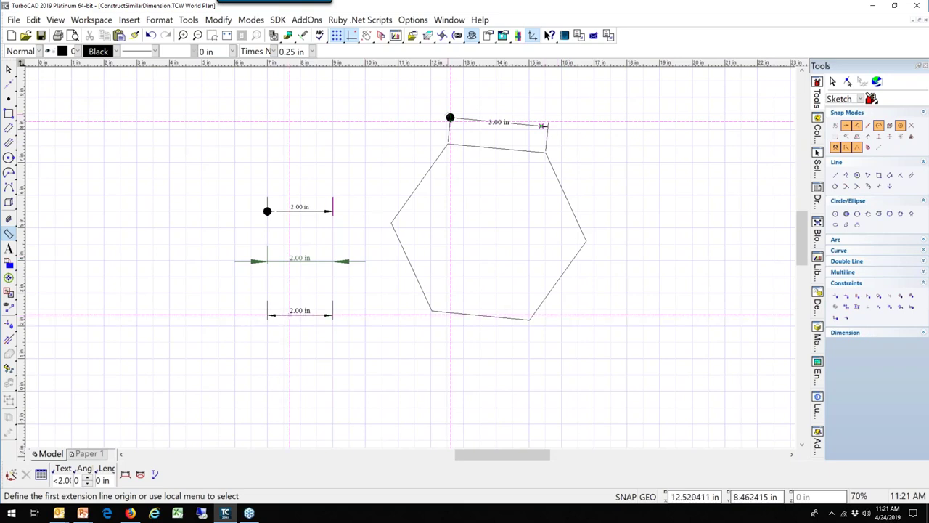
# Add a 2.98 in dimension along the lower-right edge in the lower dimension's style.
pyautogui.click(578, 36)
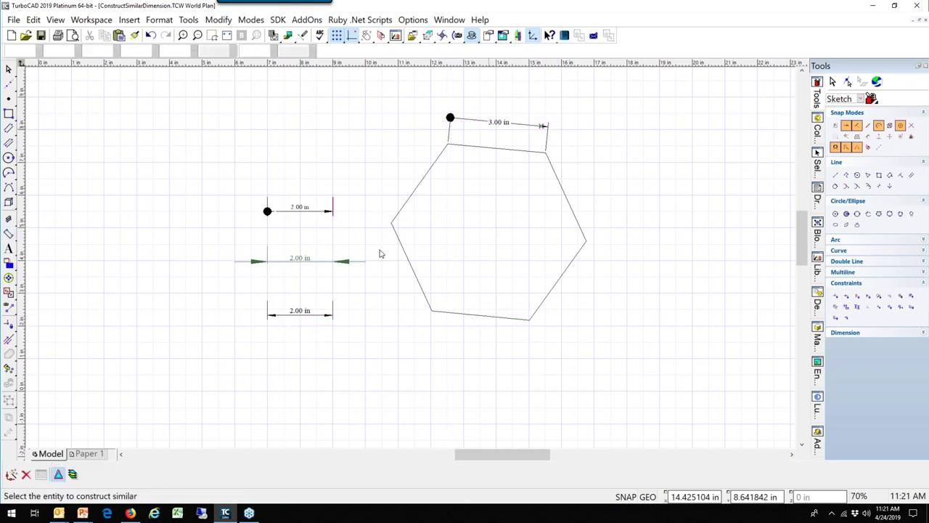
pyautogui.click(306, 319)
pyautogui.click(528, 319)
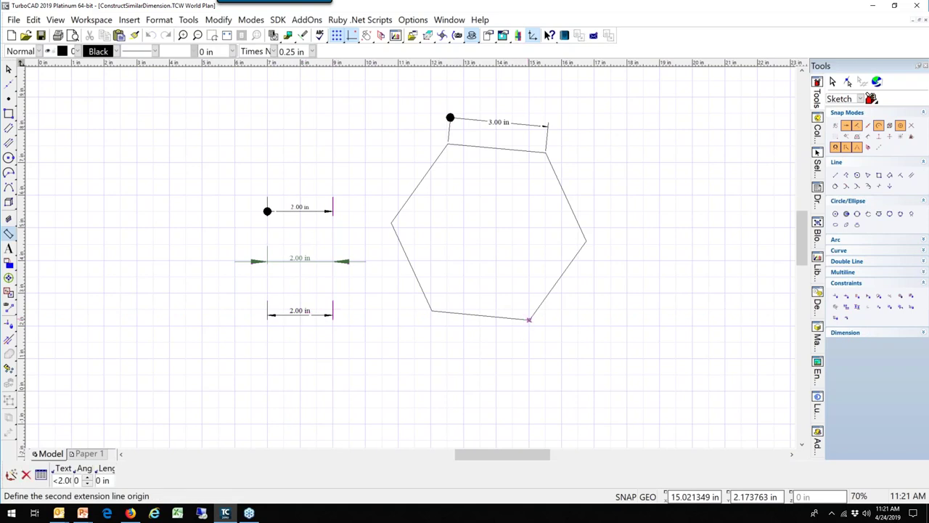
pyautogui.click(586, 241)
pyautogui.click(657, 289)
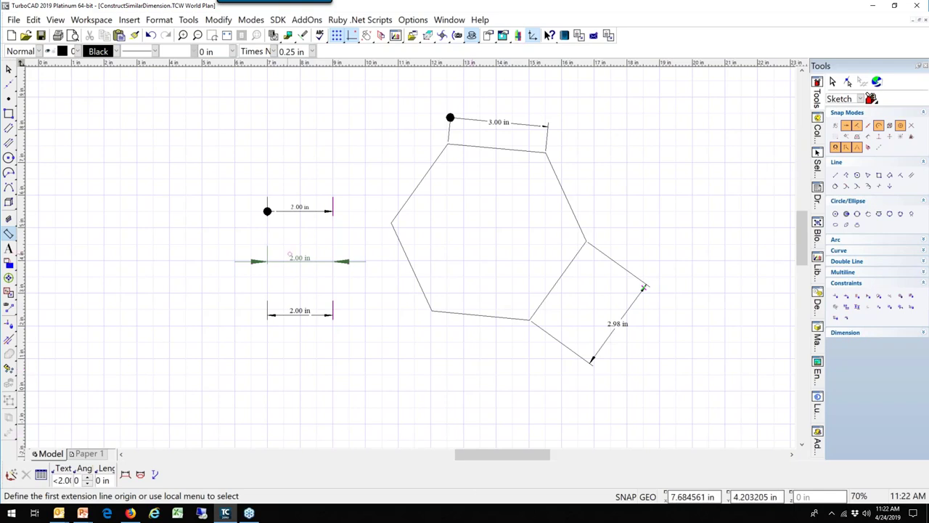
# Bring up BlendThreeFace.TCW and start the Three Face Blend tool.
pyautogui.click(447, 21)
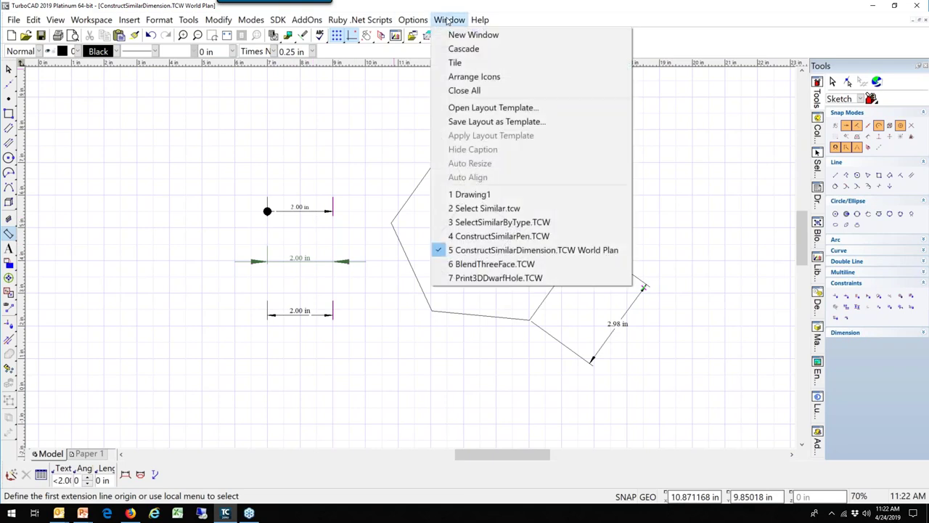
pyautogui.click(480, 265)
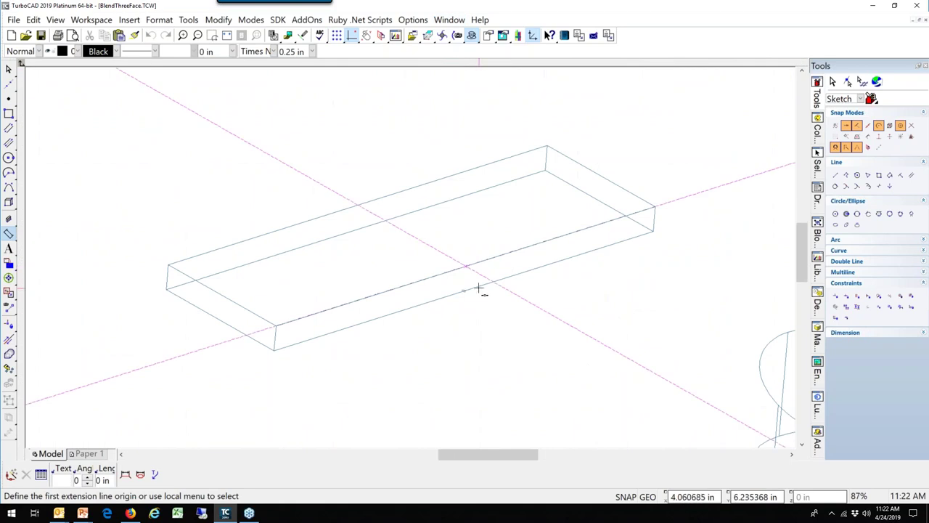
pyautogui.click(219, 20)
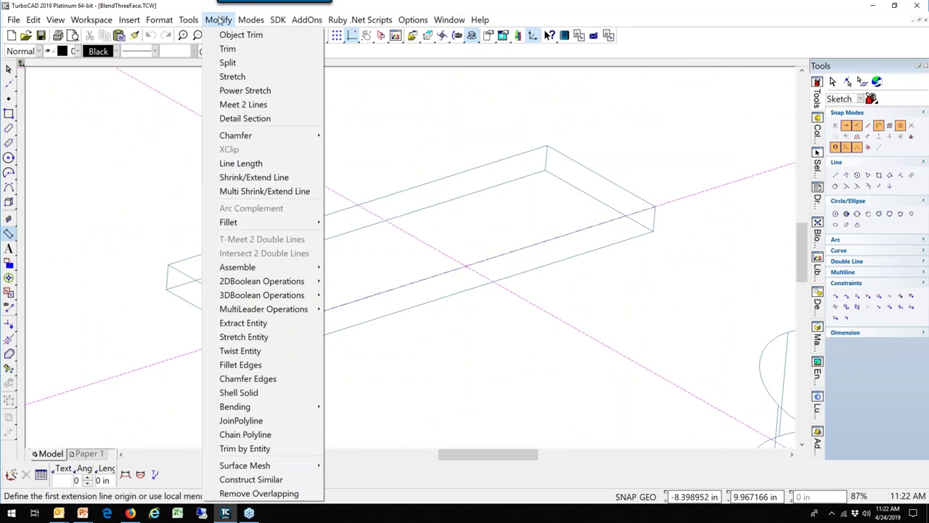
pyautogui.click(221, 366)
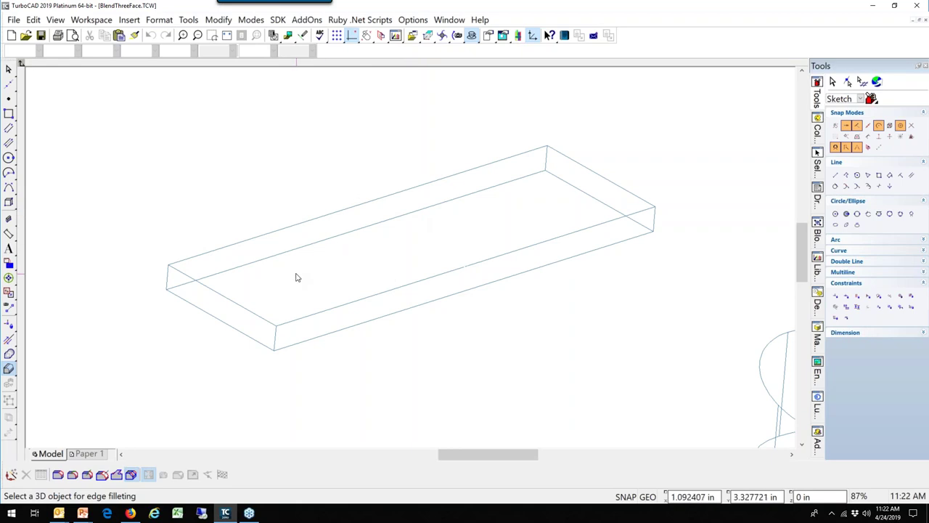
# Select the flat box for blending and its top face as the left face.
pyautogui.click(275, 231)
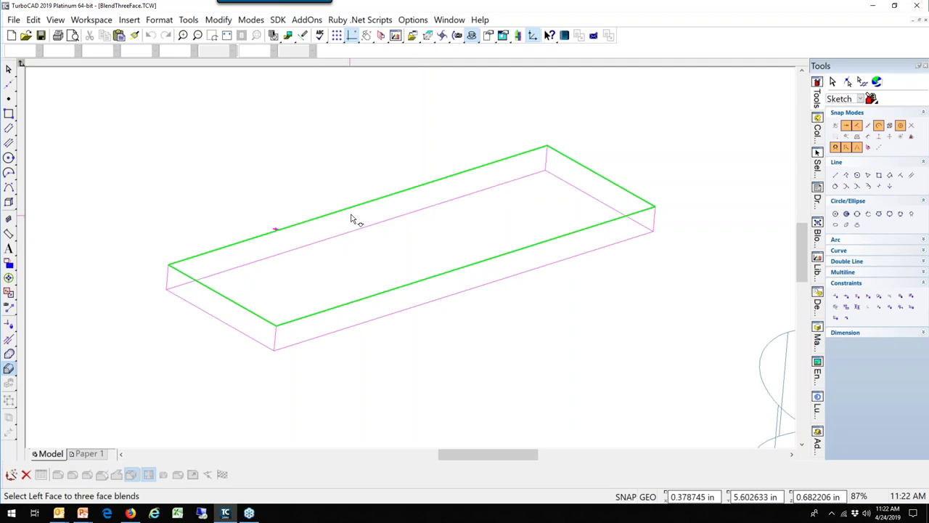
pyautogui.click(414, 210)
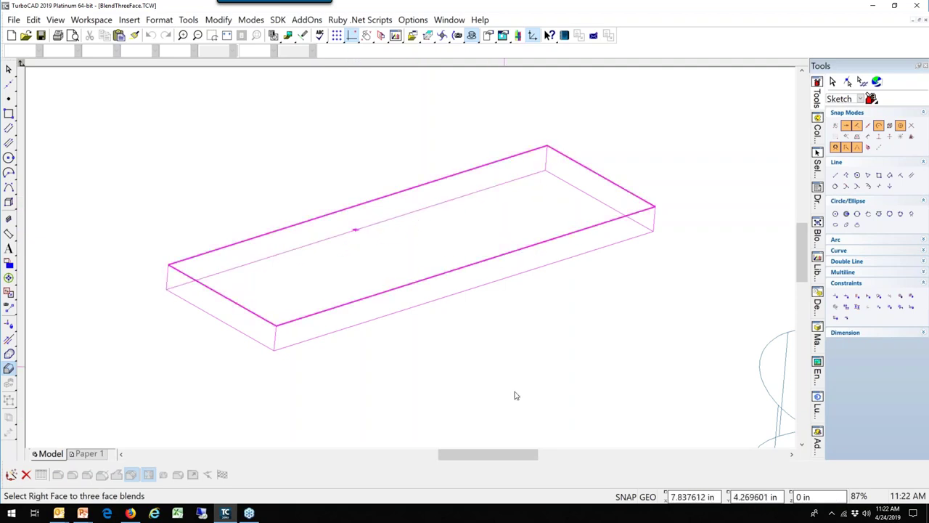
pyautogui.keyDown('shift'); pyautogui.moveTo(487, 372); pyautogui.dragTo(408, 264, button='middle'); pyautogui.keyUp('shift')
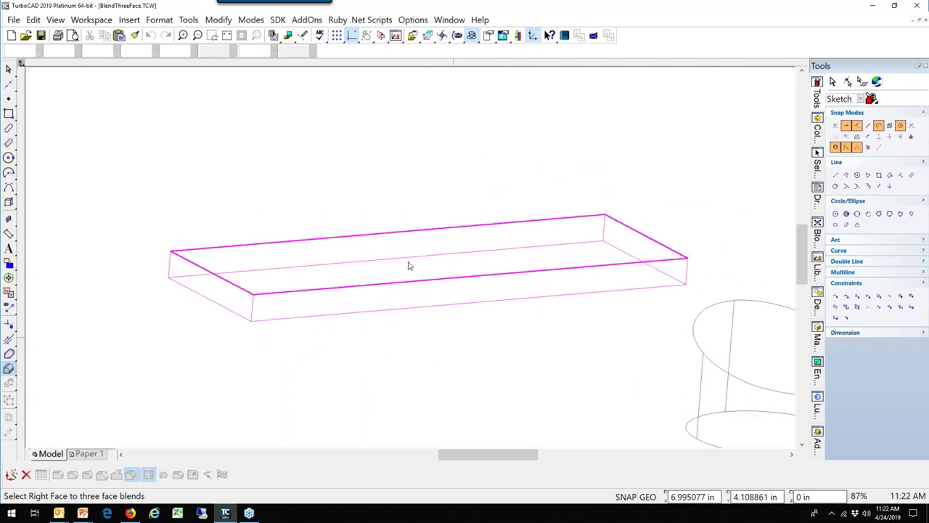
pyautogui.scroll(2, 392, 249)
pyautogui.scroll(-4, 410, 261)
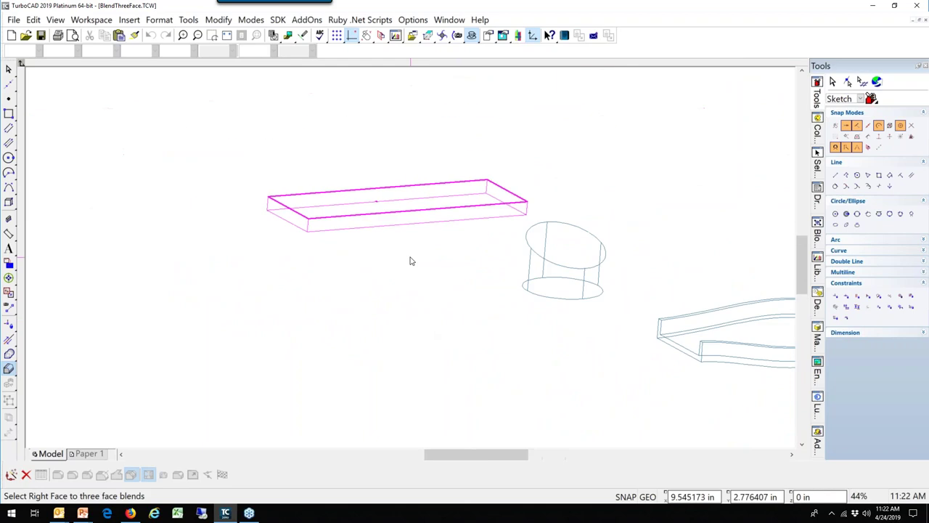
pyautogui.keyDown('shift'); pyautogui.moveTo(419, 279); pyautogui.dragTo(390, 167, button='middle'); pyautogui.keyUp('shift')
pyautogui.scroll(2, 399, 311)
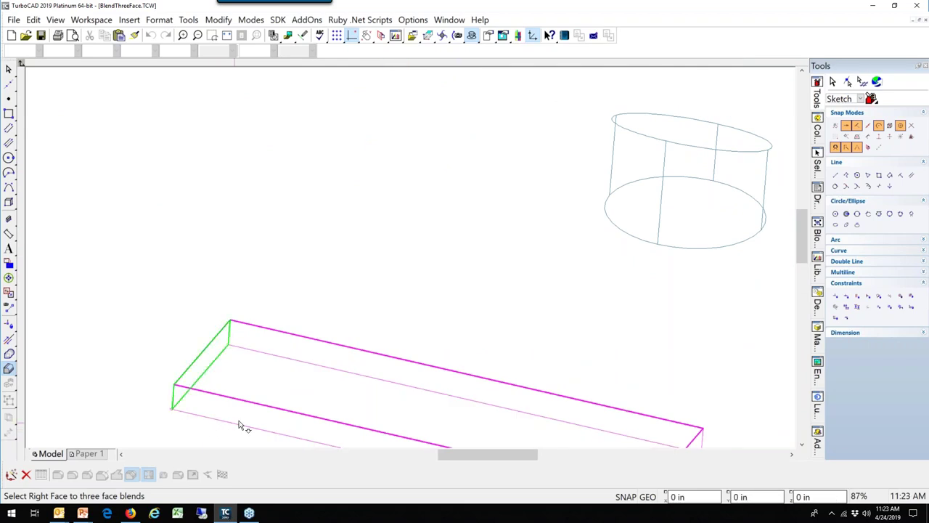
# Pick the end face and final center face to round off the box's end.
pyautogui.click(281, 429)
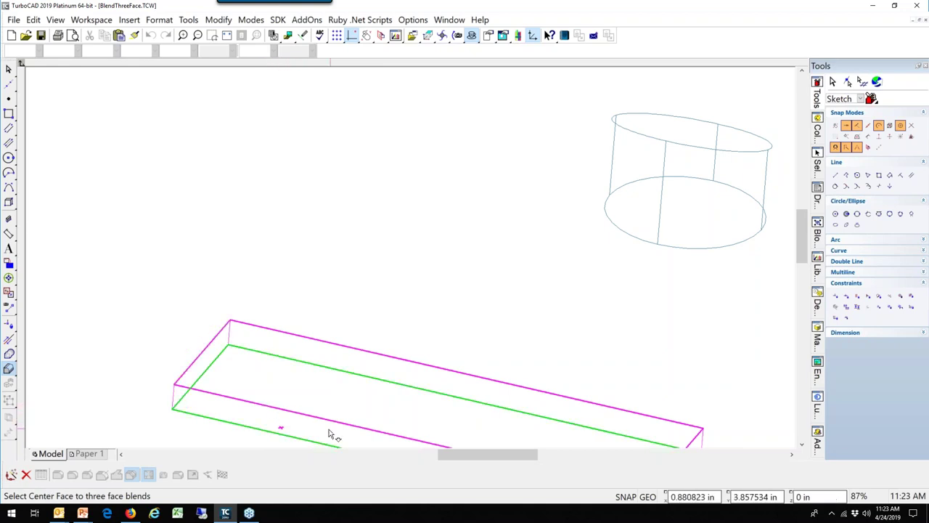
pyautogui.scroll(-2, 410, 261)
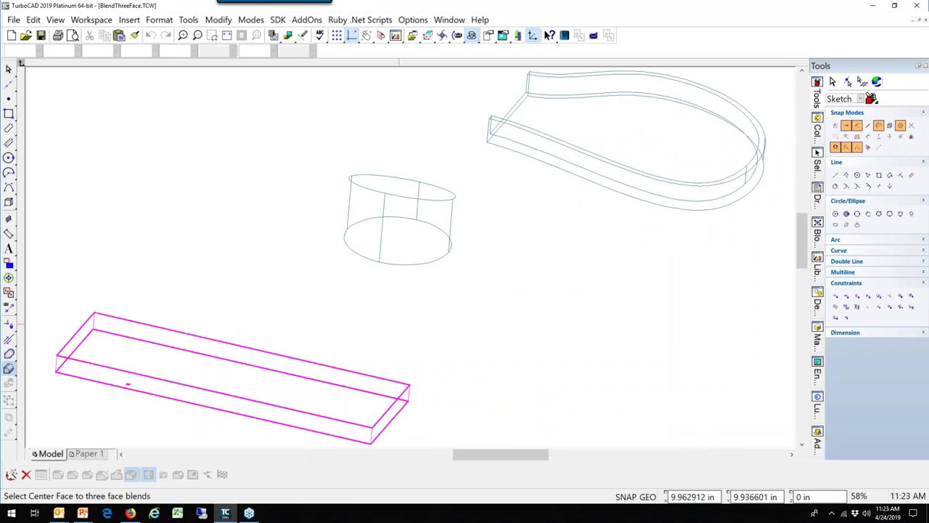
pyautogui.scroll(2, 406, 293)
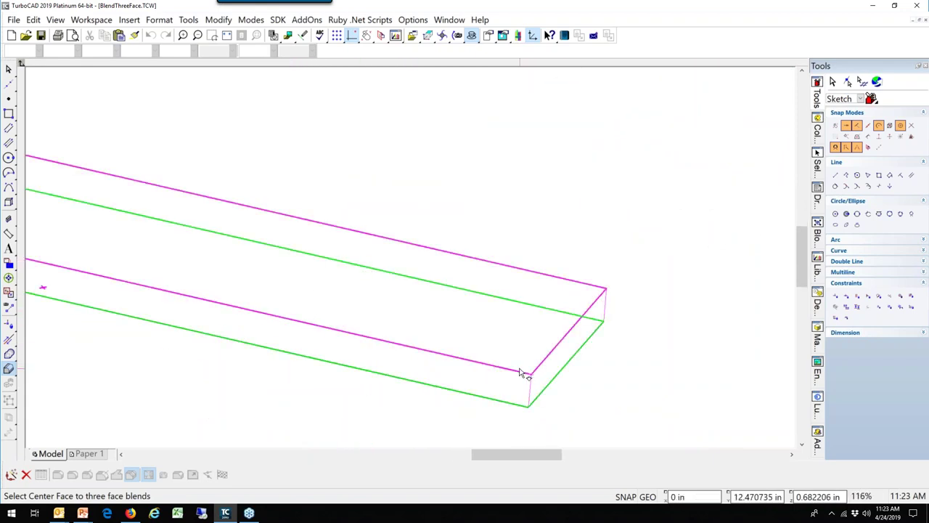
pyautogui.scroll(-2, 426, 385)
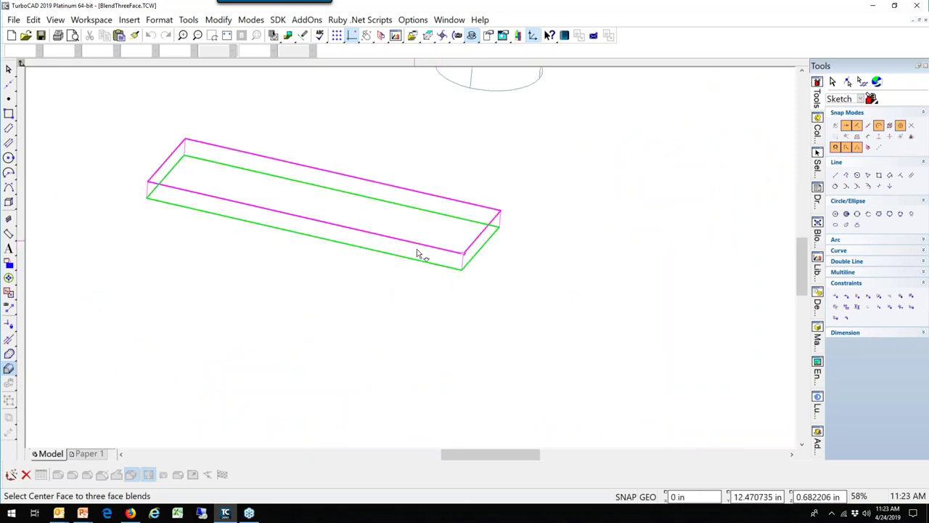
pyautogui.press('Up')
pyautogui.press('Right')
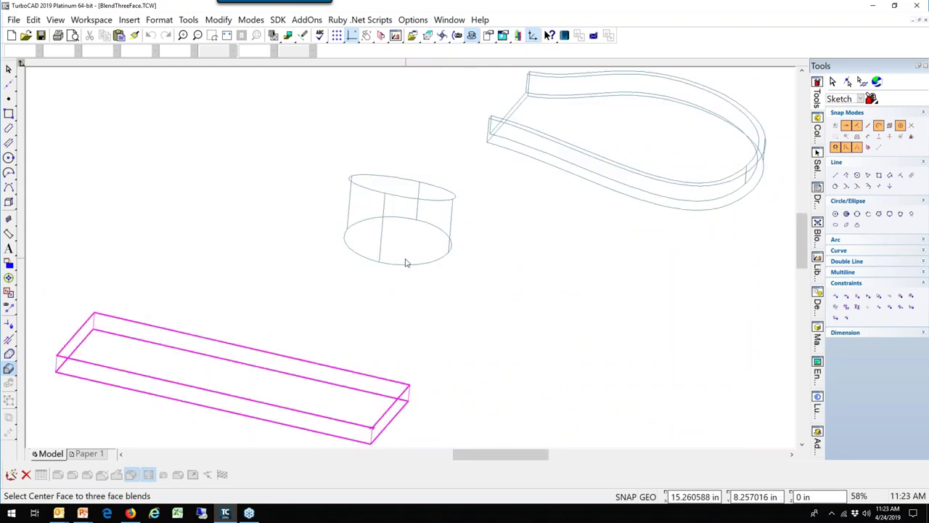
pyautogui.click(209, 408)
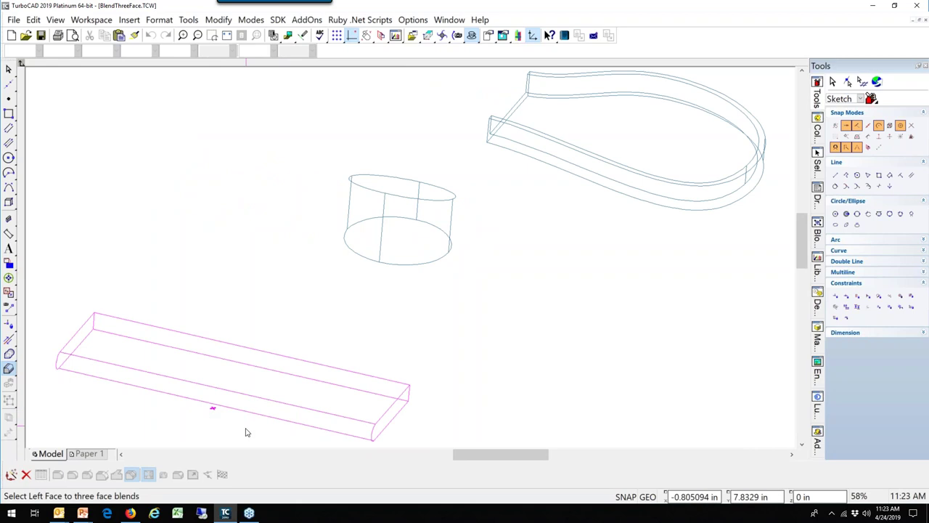
pyautogui.scroll(4, 414, 257)
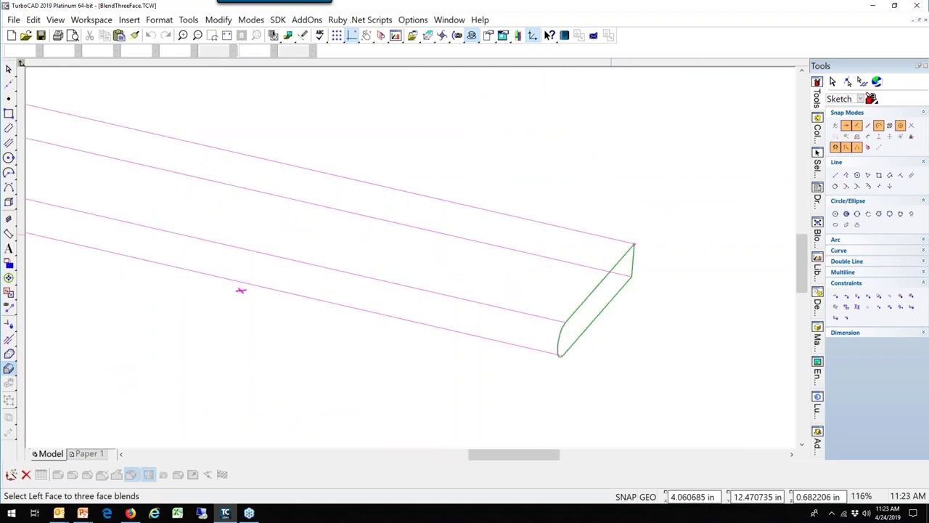
pyautogui.scroll(-6, 413, 264)
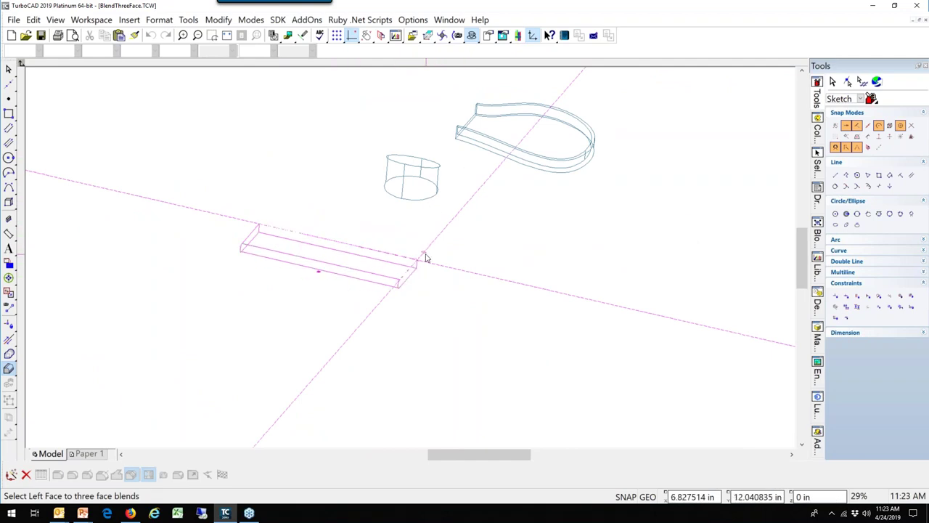
pyautogui.scroll(6, 556, 160)
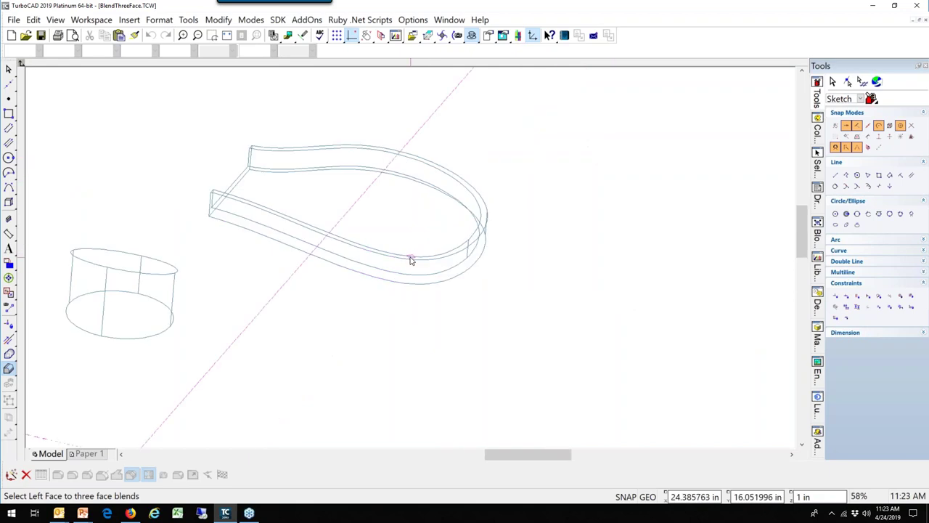
pyautogui.moveTo(410, 258)
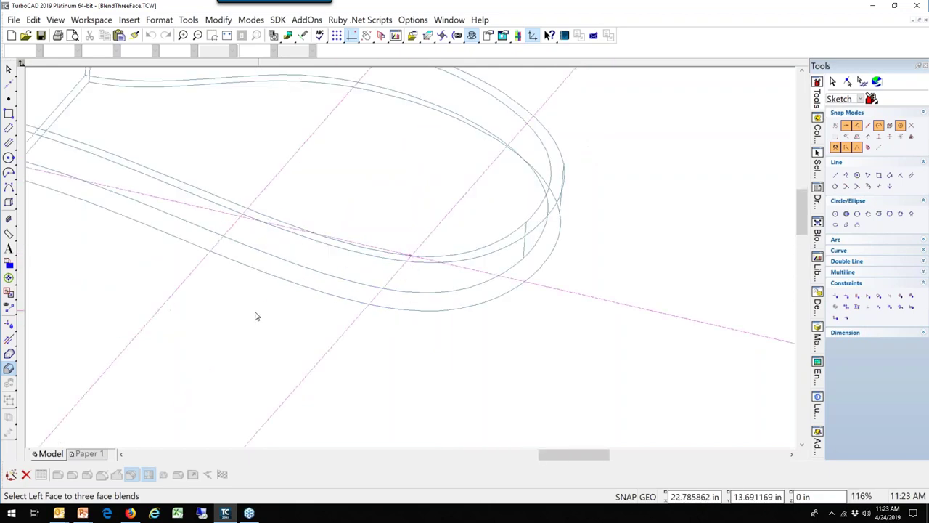
# Start a second three-face blend for the teardrop loop solid.
pyautogui.click(102, 474)
pyautogui.scroll(-3, 328, 210)
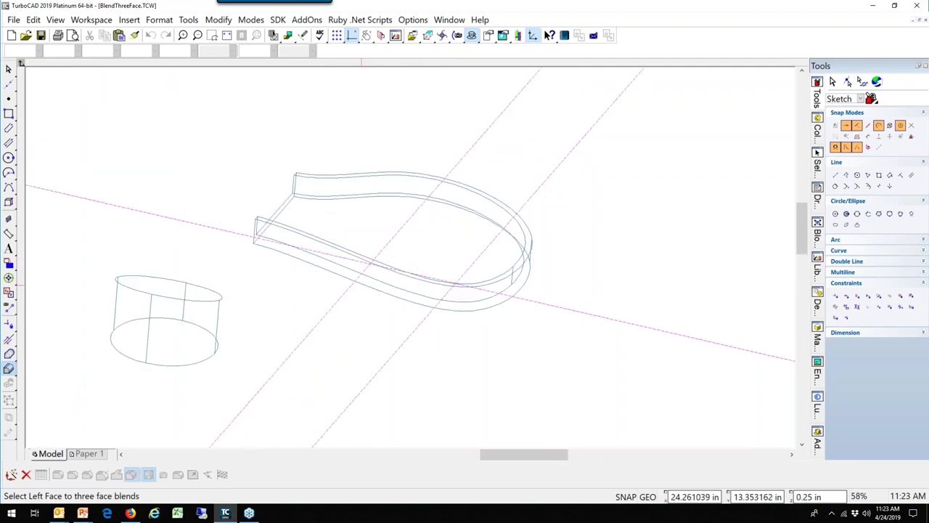
pyautogui.scroll(-3, 465, 260)
pyautogui.scroll(3, 411, 260)
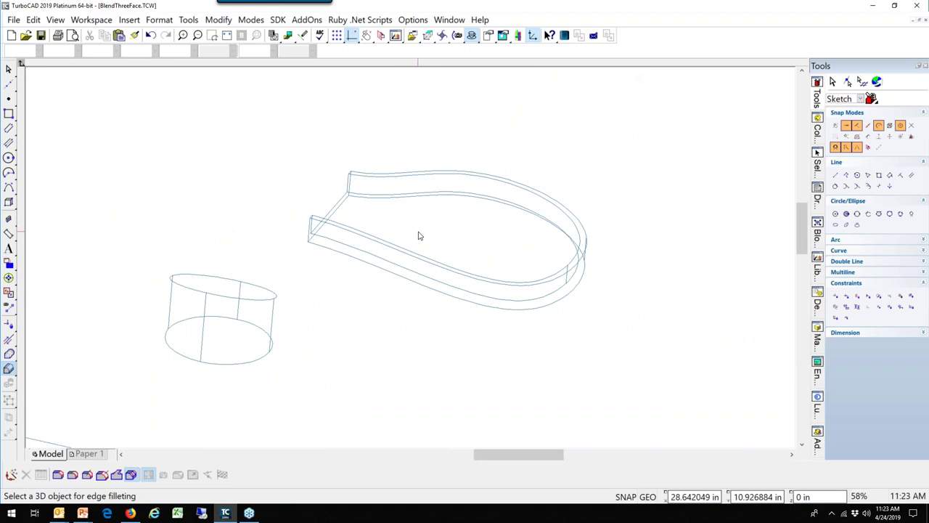
# Choose the teardrop loop and its top face as the blend's left face.
pyautogui.click(399, 193)
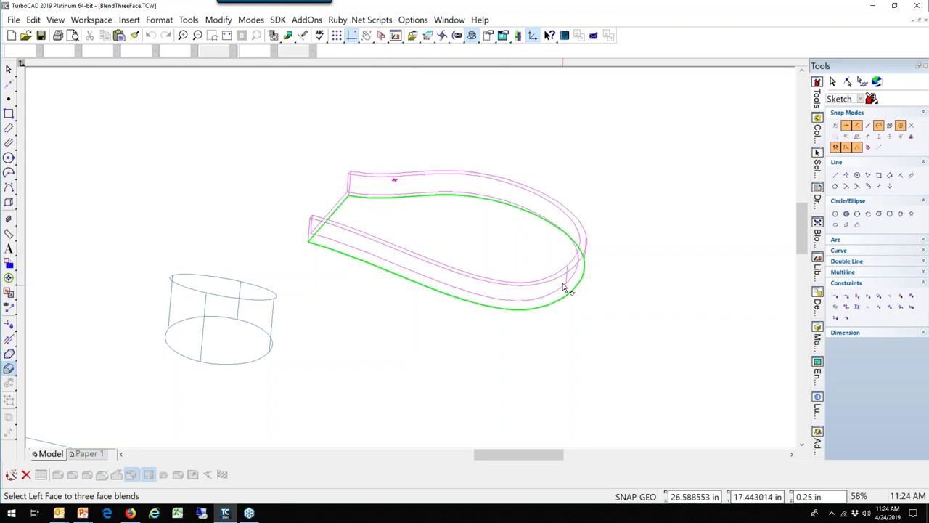
pyautogui.scroll(2, 570, 286)
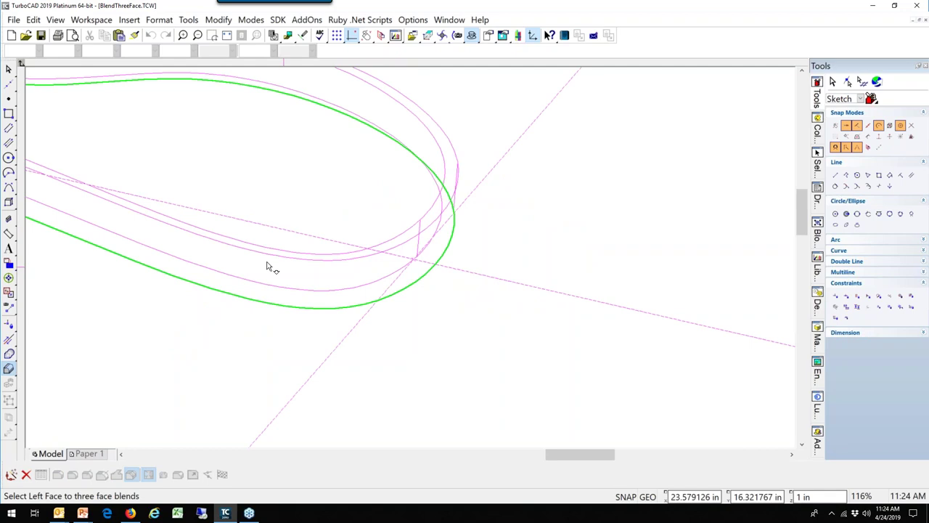
pyautogui.scroll(-2, 414, 258)
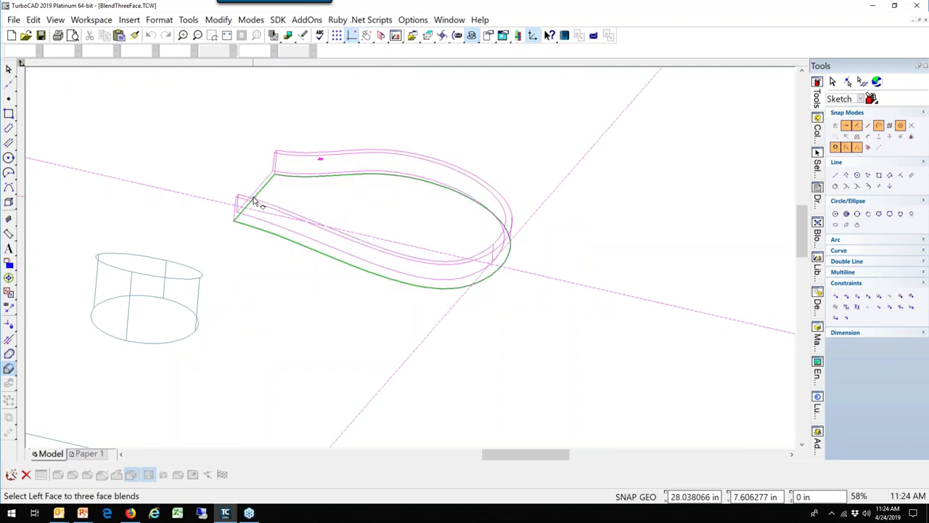
pyautogui.click(289, 163)
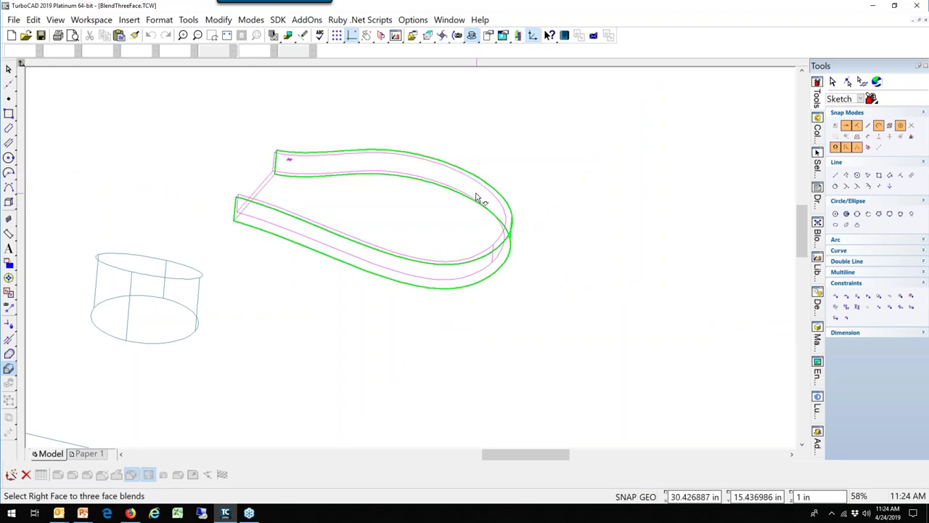
# Zoom in on the loop and pick its right face for the blend.
pyautogui.scroll(-3, 413, 262)
pyautogui.scroll(3, 413, 263)
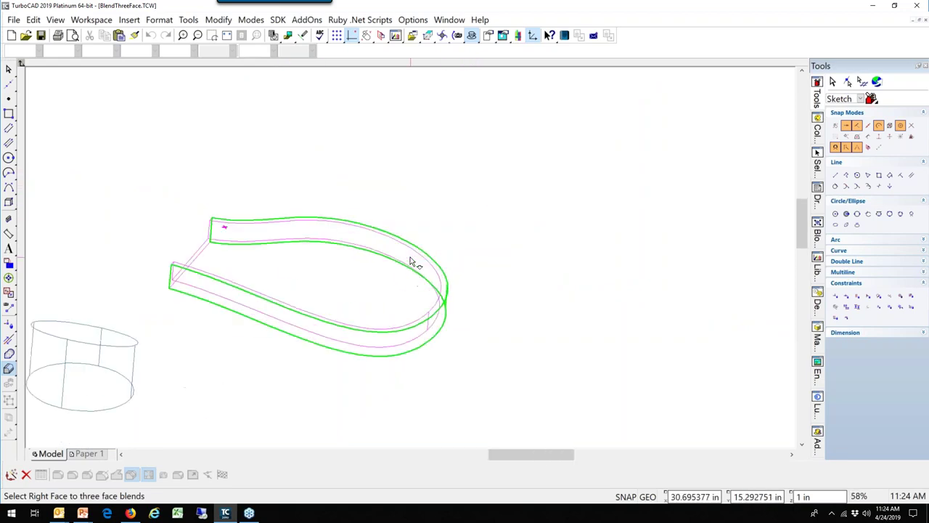
pyautogui.scroll(5, 411, 263)
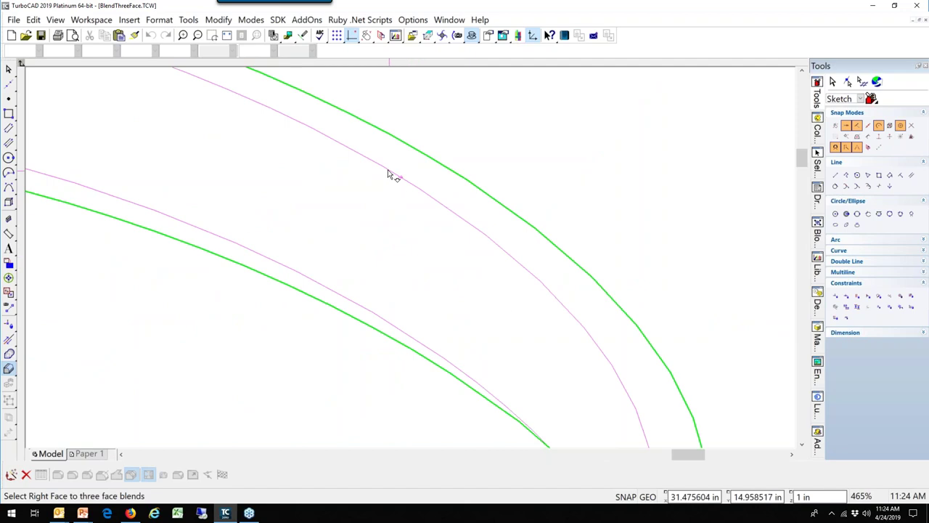
pyautogui.scroll(-5, 379, 190)
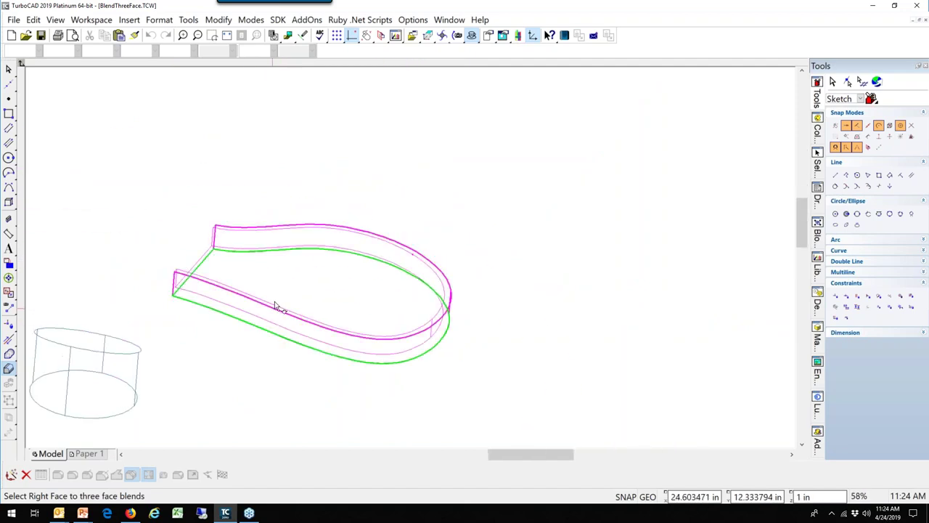
pyautogui.scroll(-2, 276, 305)
pyautogui.scroll(2, 452, 239)
pyautogui.scroll(4, 407, 265)
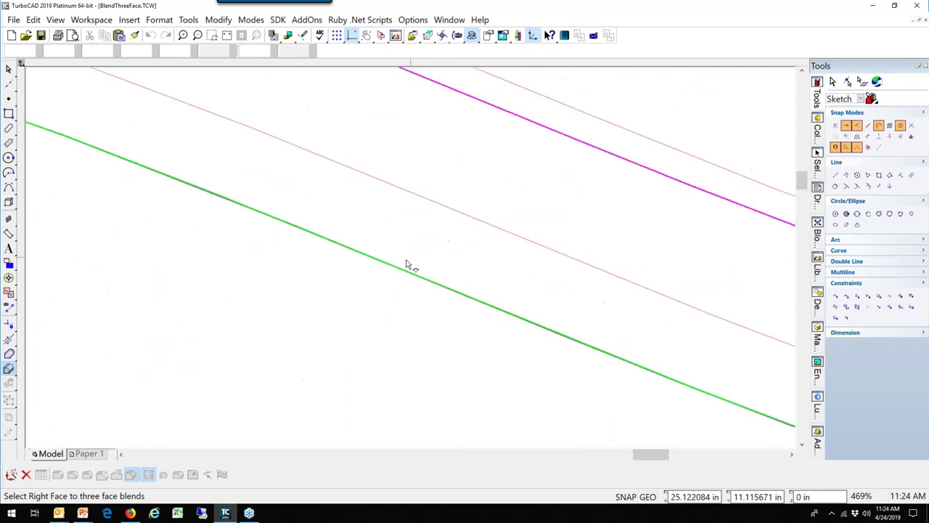
pyautogui.scroll(-4, 406, 265)
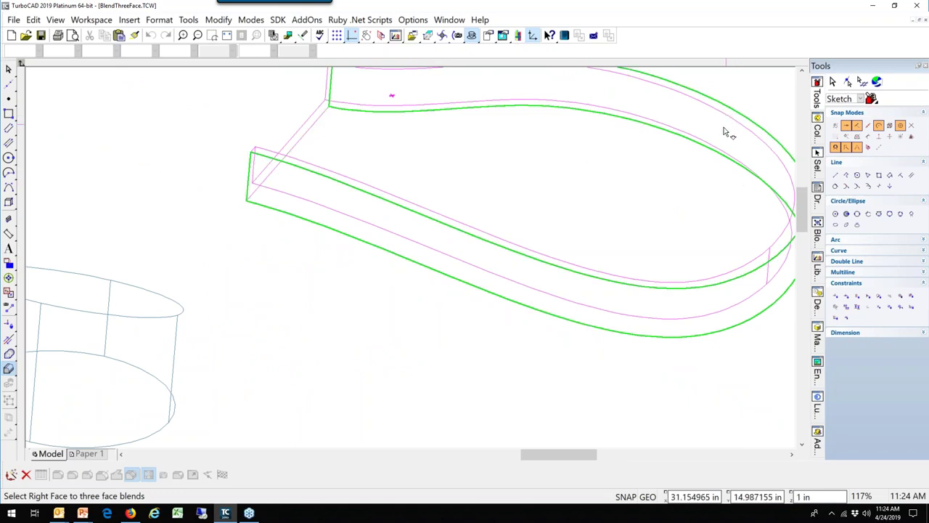
pyautogui.click(344, 170)
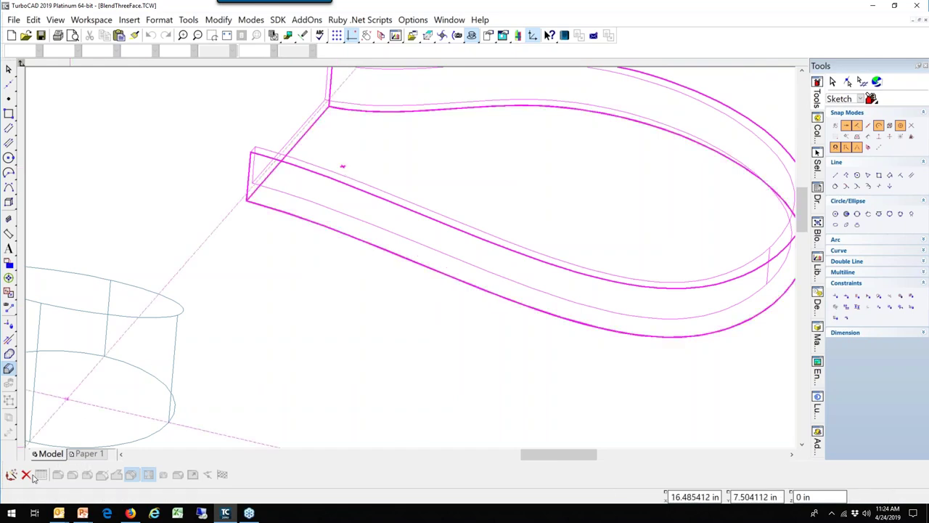
pyautogui.click(33, 20)
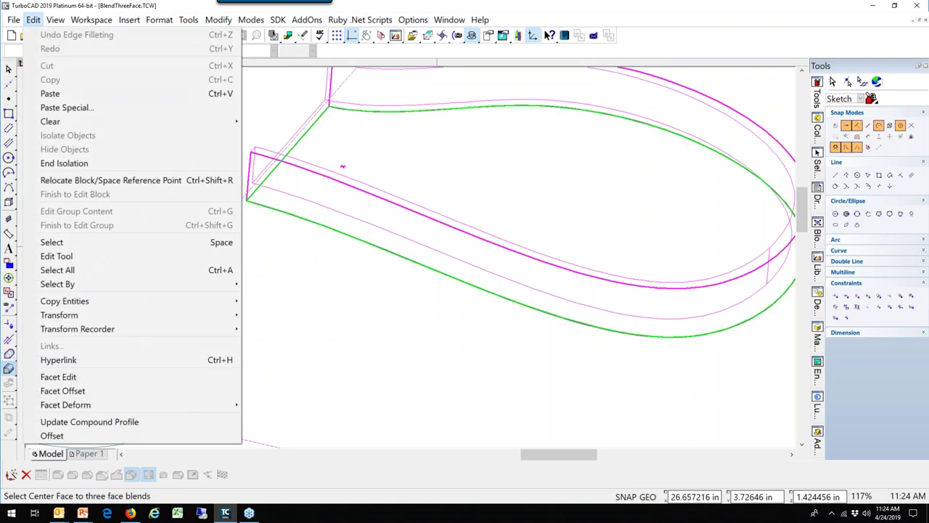
# Render the slab, cylinder and teardrop with Quality Rendering, accepting the performance warning.
pyautogui.click(416, 20)
pyautogui.click(416, 21)
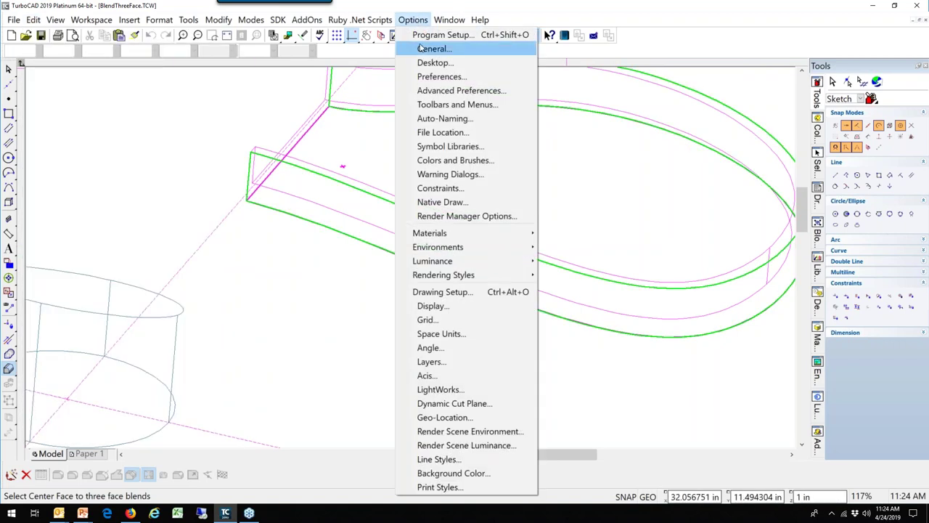
pyautogui.click(376, 92)
pyautogui.rightClick(375, 91)
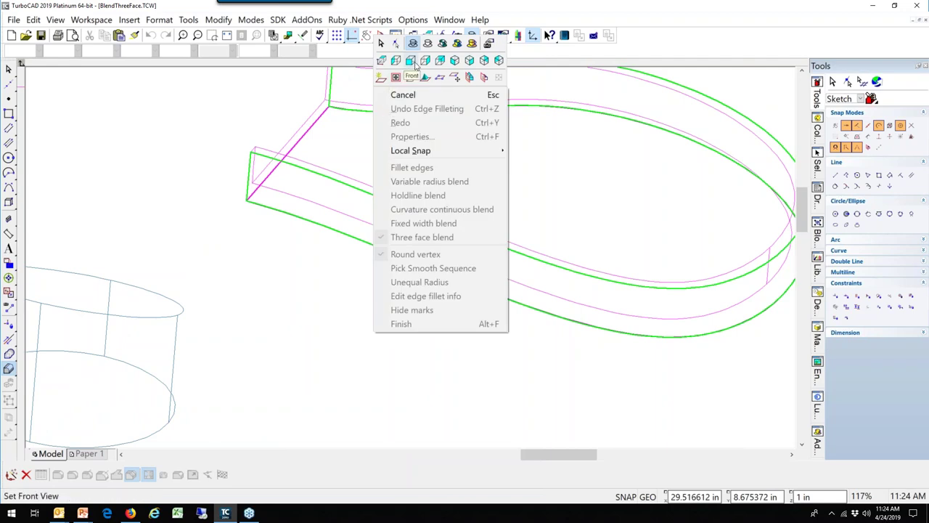
pyautogui.click(456, 44)
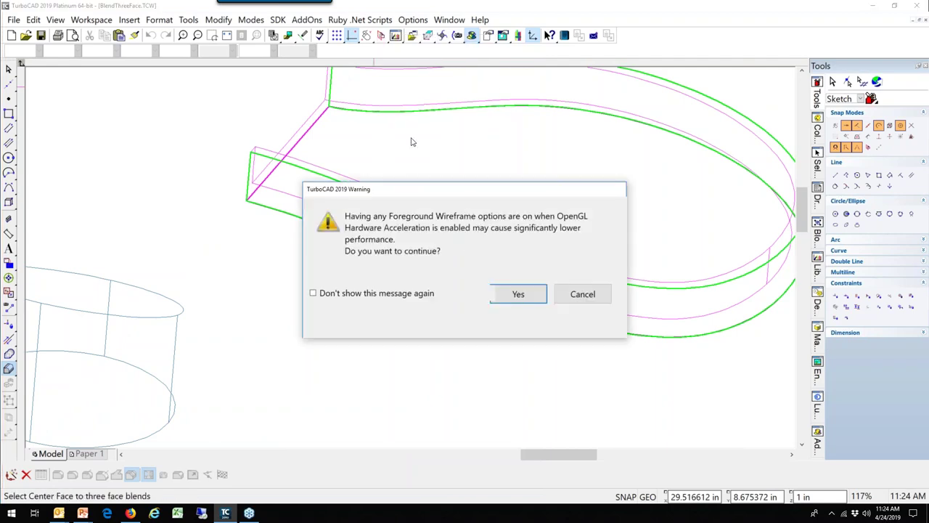
pyautogui.click(525, 304)
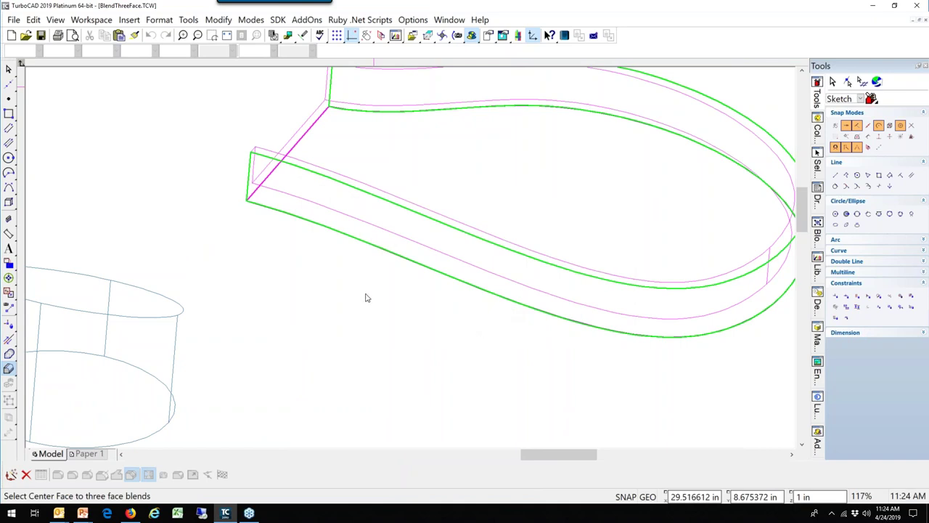
pyautogui.scroll(-5, 409, 262)
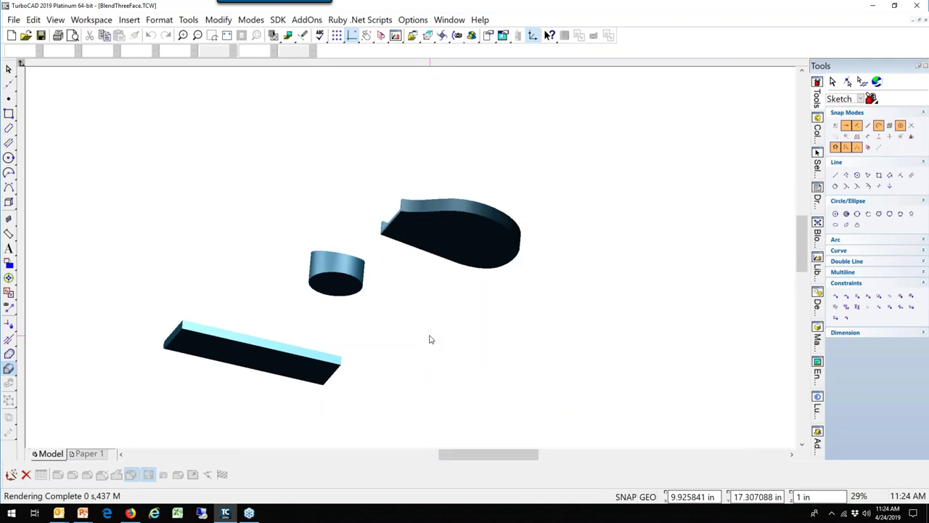
pyautogui.moveTo(430, 339); pyautogui.dragTo(326, 326, button='middle')
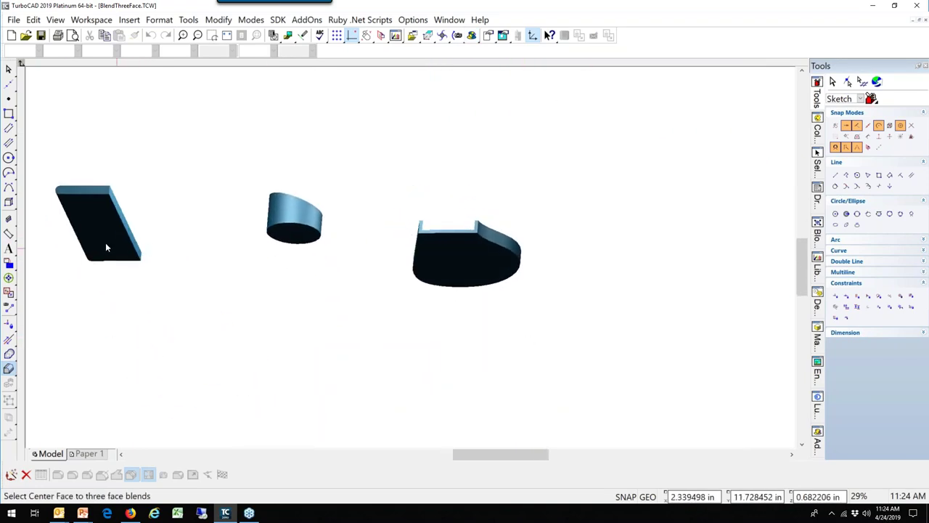
# Orbit and zoom to view the rendered rod and teardrop close up, side-on.
pyautogui.moveTo(98, 233); pyautogui.dragTo(233, 308, button='middle')
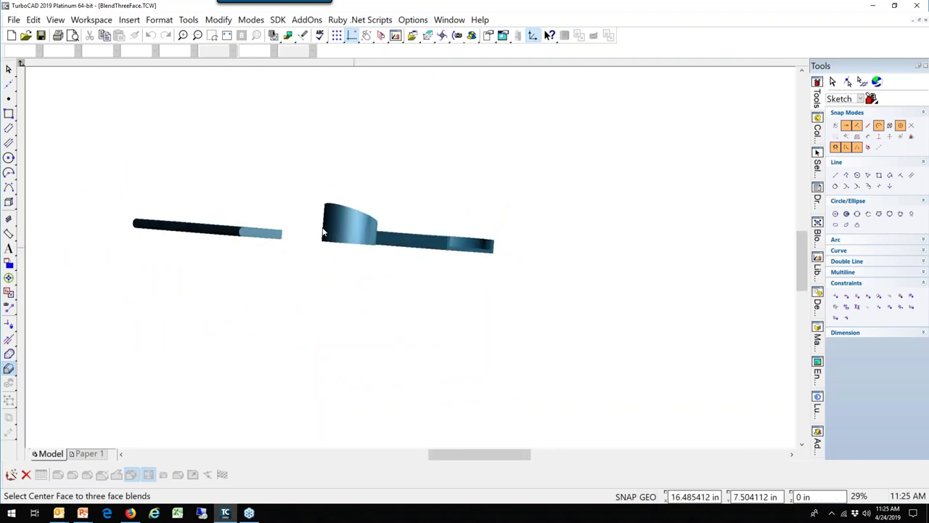
pyautogui.scroll(-1, 408, 259)
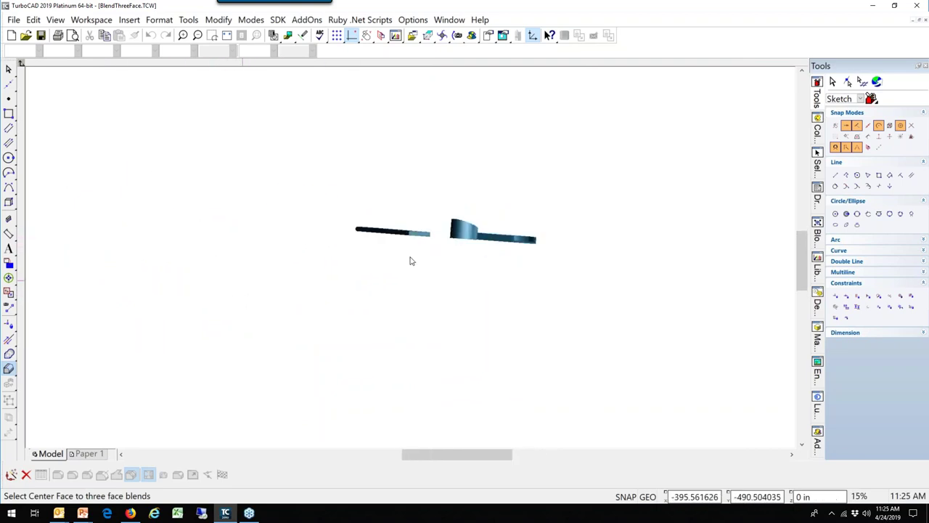
pyautogui.scroll(1, 408, 259)
pyautogui.scroll(1, 416, 255)
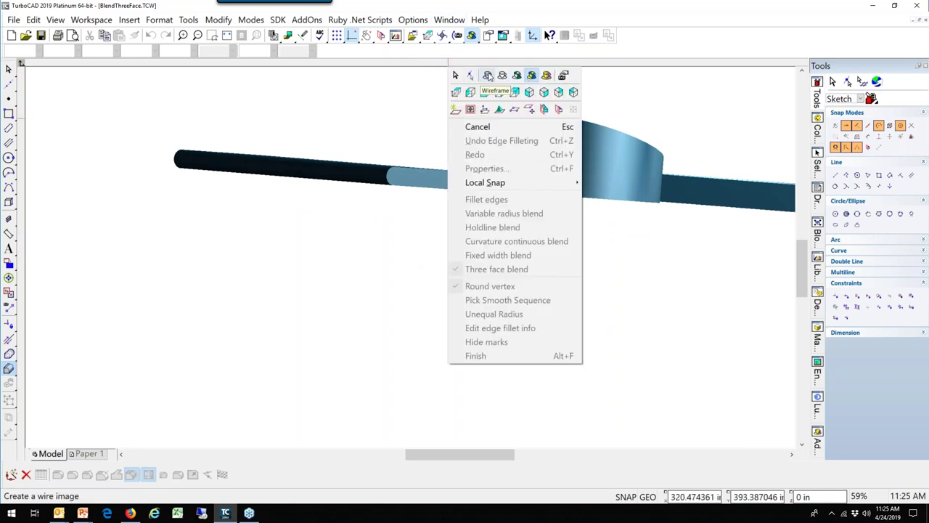
pyautogui.click(489, 77)
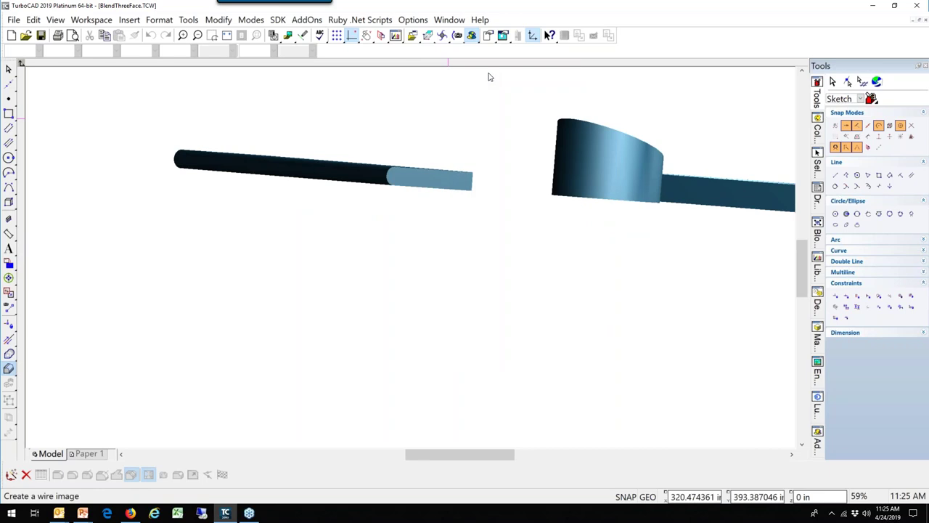
# Bring up the Print3DDwarfHole.TCW wireframe dwarf from the list of open drawings.
pyautogui.click(449, 19)
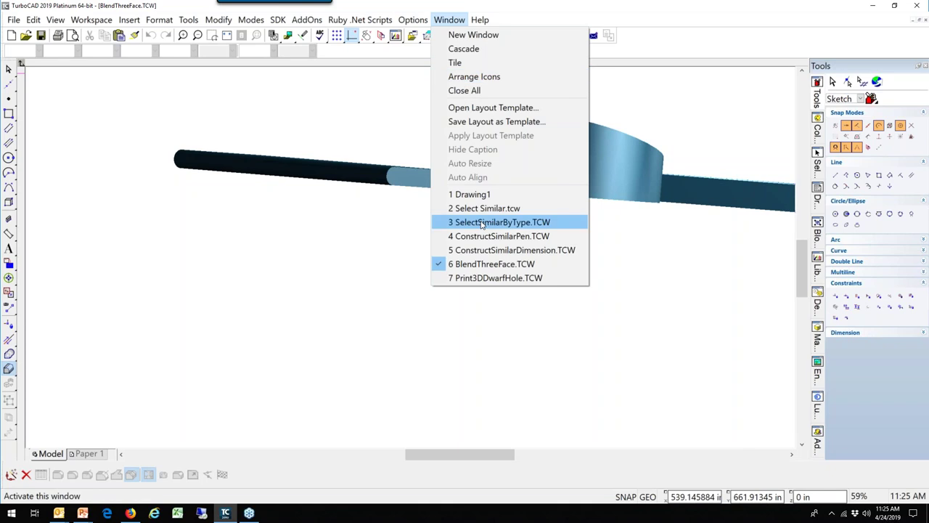
pyautogui.click(483, 281)
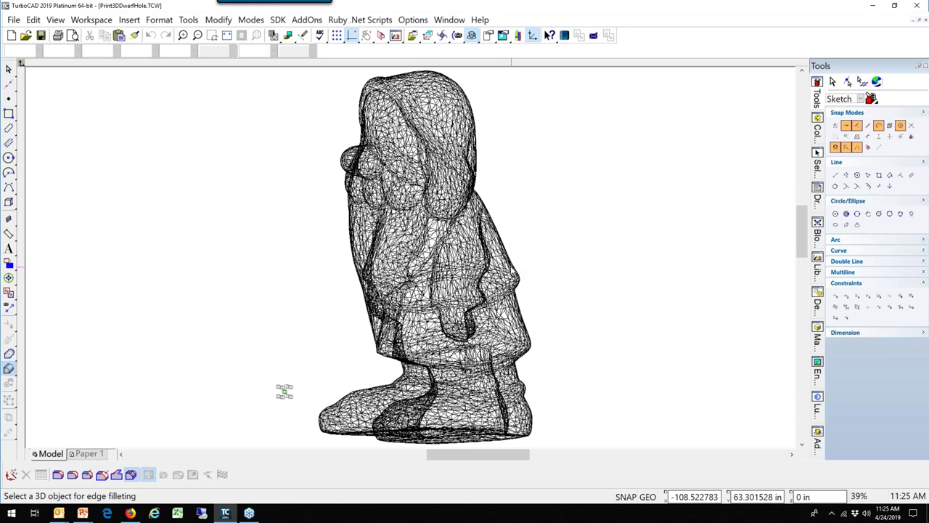
pyautogui.rightClick(341, 219)
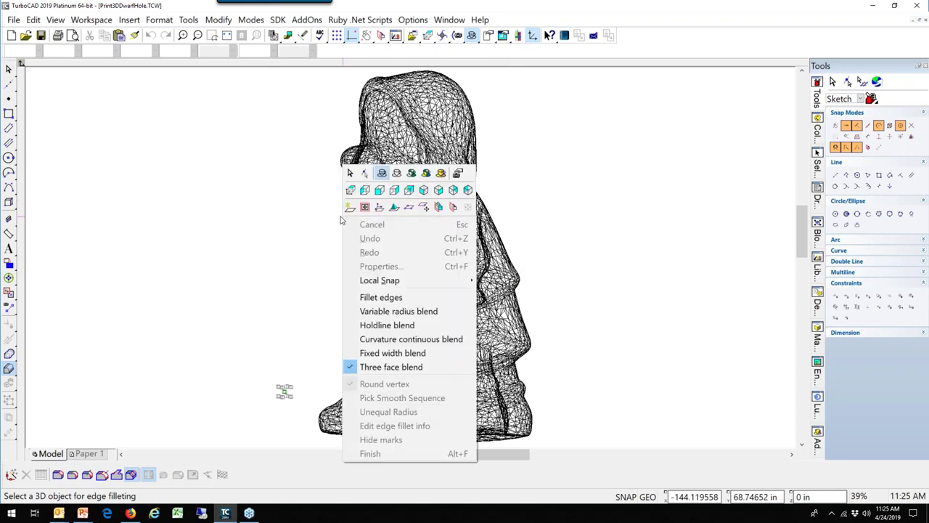
pyautogui.click(241, 208)
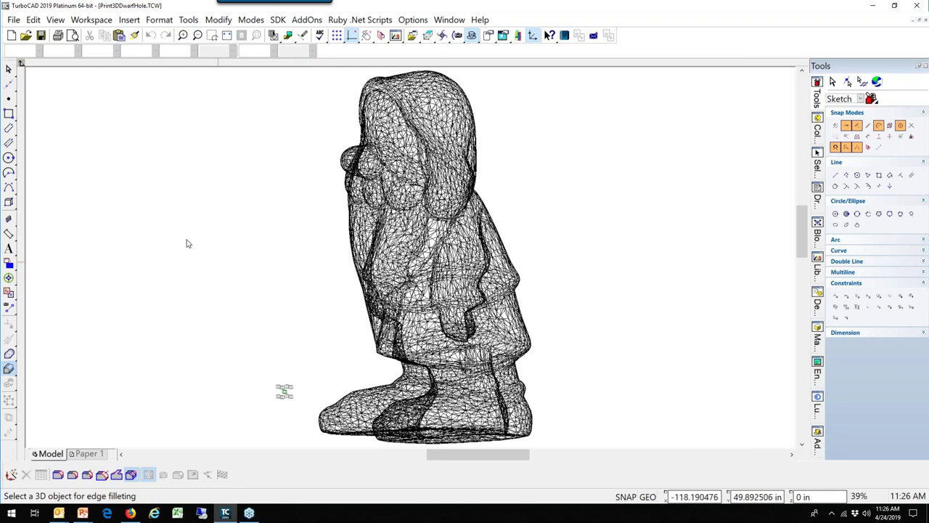
pyautogui.click(13, 19)
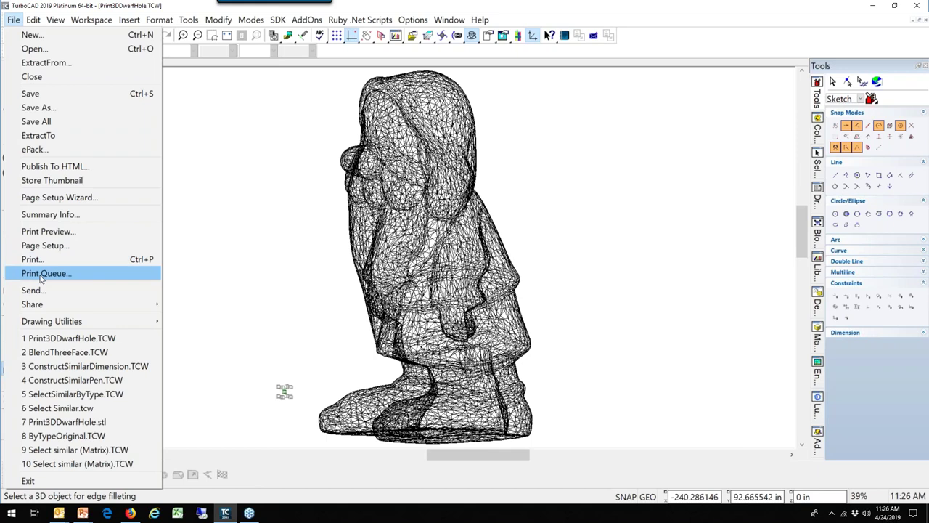
# Save As 'STL - Stereo Lithography' under the drawing's current name and open the STL Setup options.
pyautogui.click(52, 108)
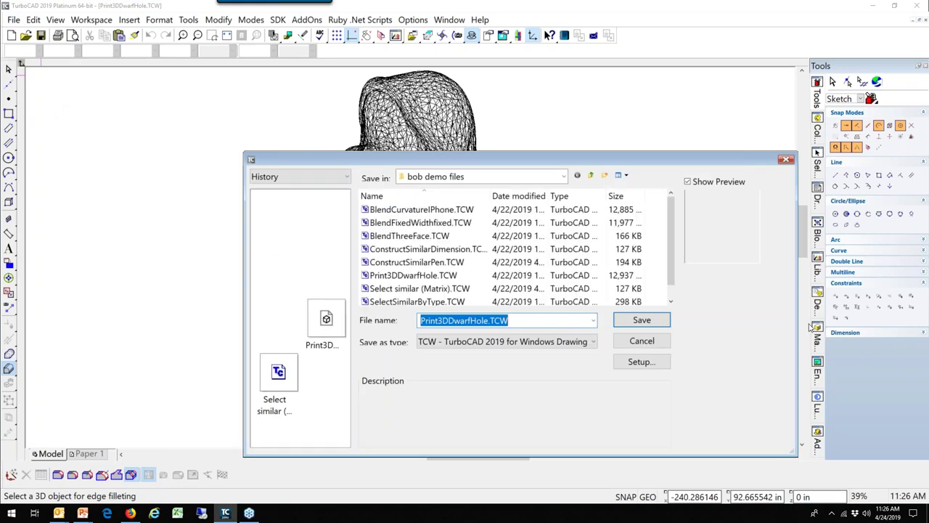
pyautogui.click(593, 320)
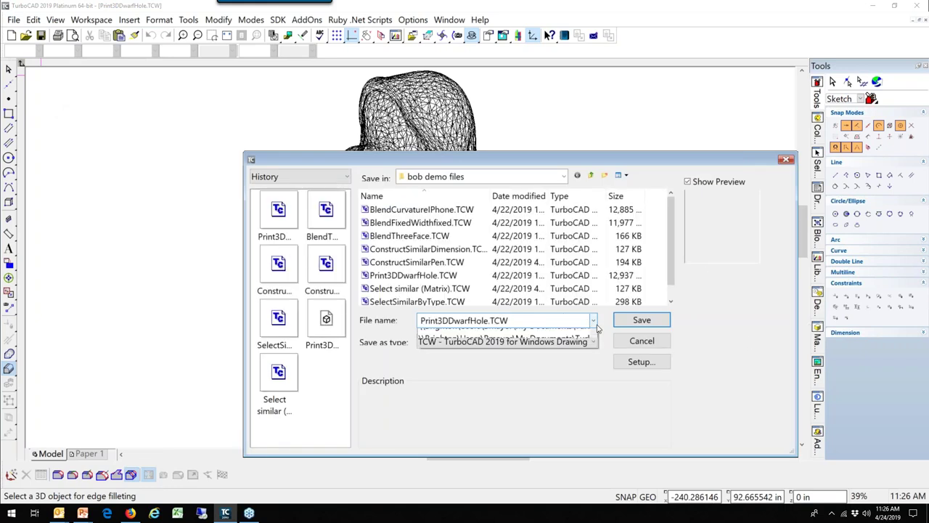
pyautogui.click(612, 378)
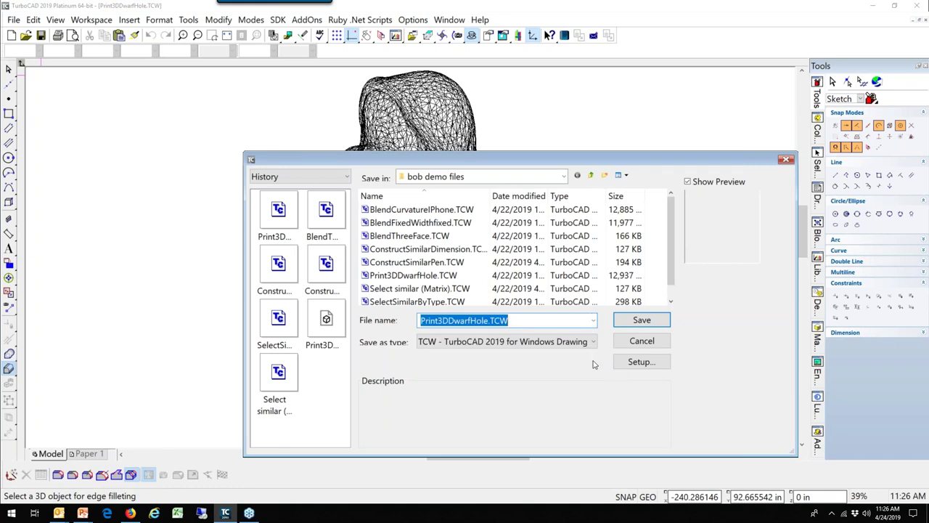
pyautogui.click(594, 341)
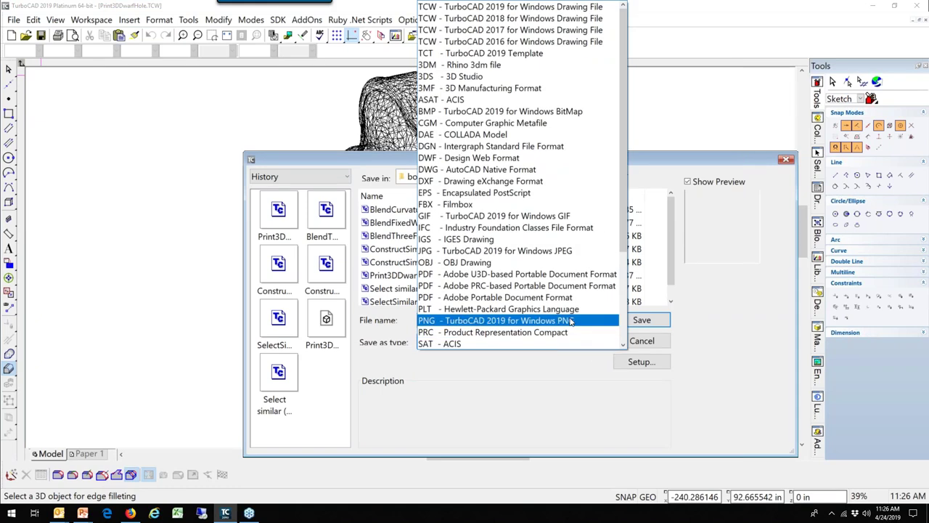
pyautogui.scroll(-2, 570, 321)
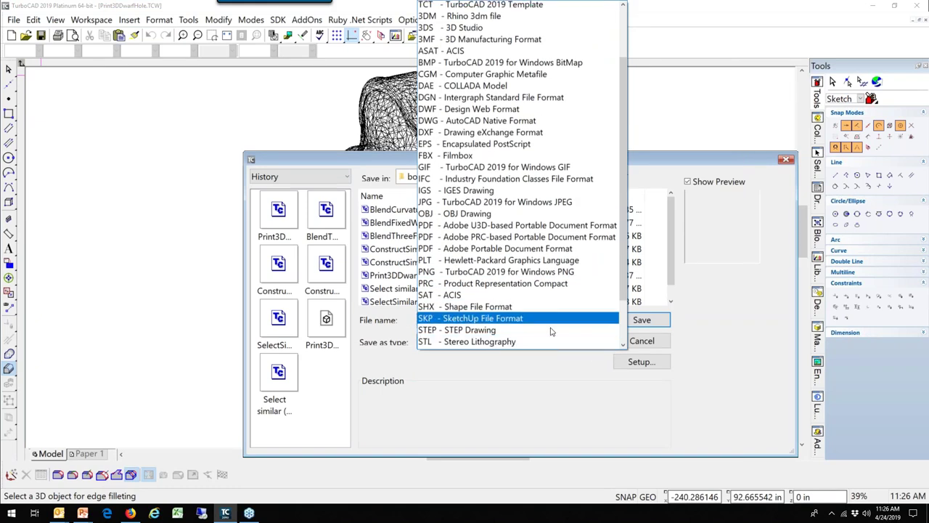
pyautogui.click(546, 321)
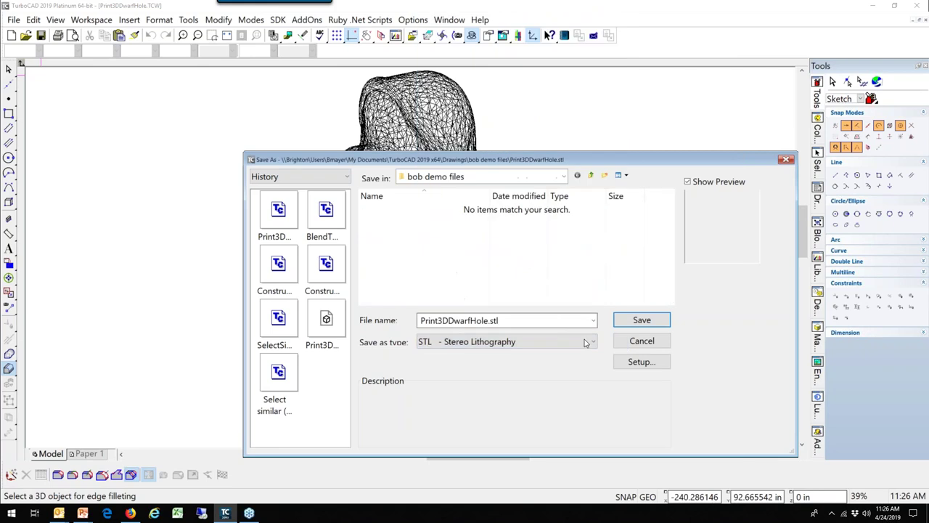
pyautogui.click(637, 363)
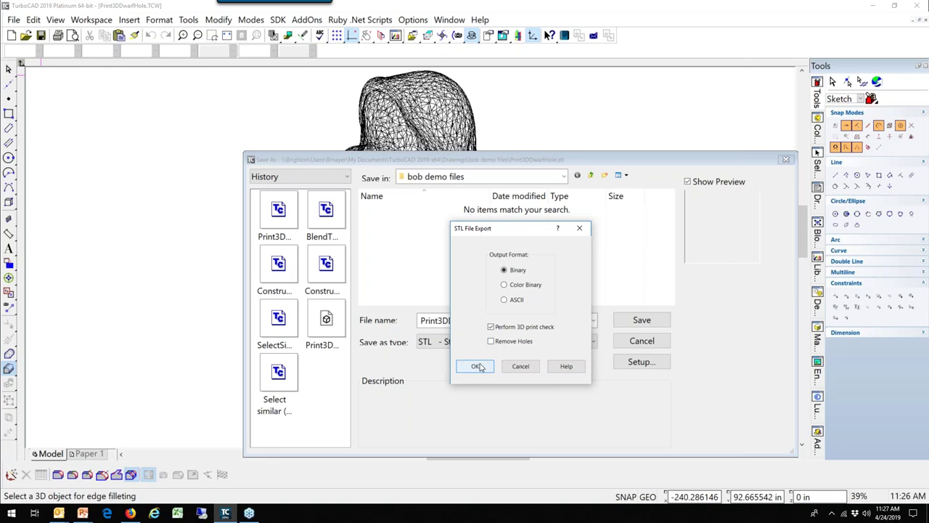
# Export Print3DDwarfHole.stl, accept the format warning, and close the print check showing 3 open edges.
pyautogui.click(476, 366)
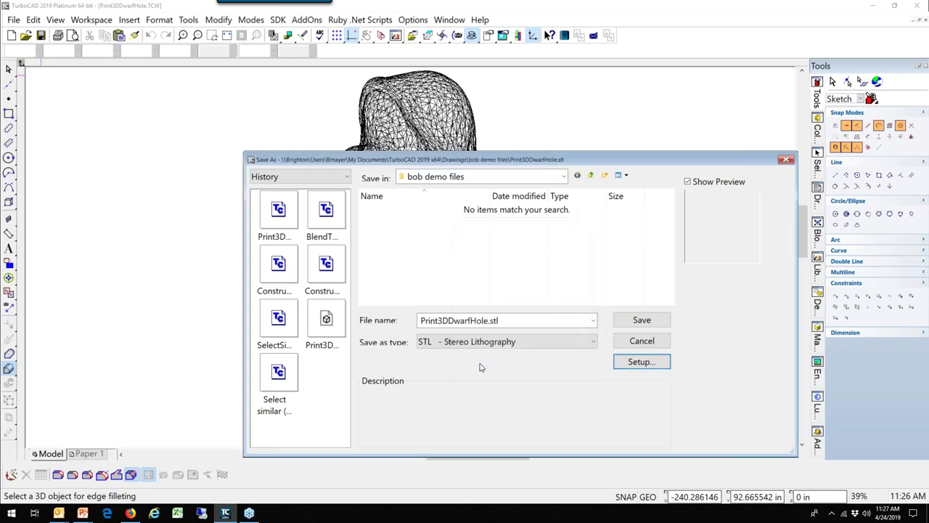
pyautogui.click(627, 321)
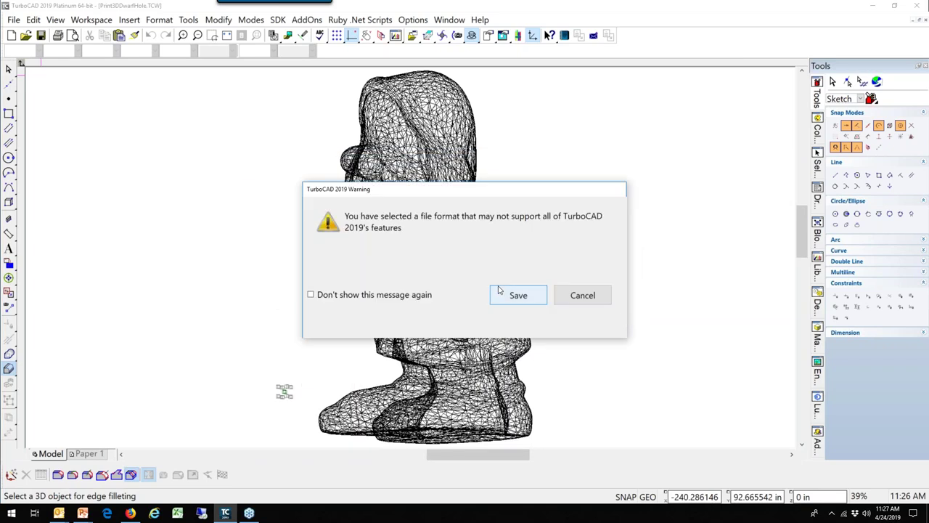
pyautogui.click(516, 294)
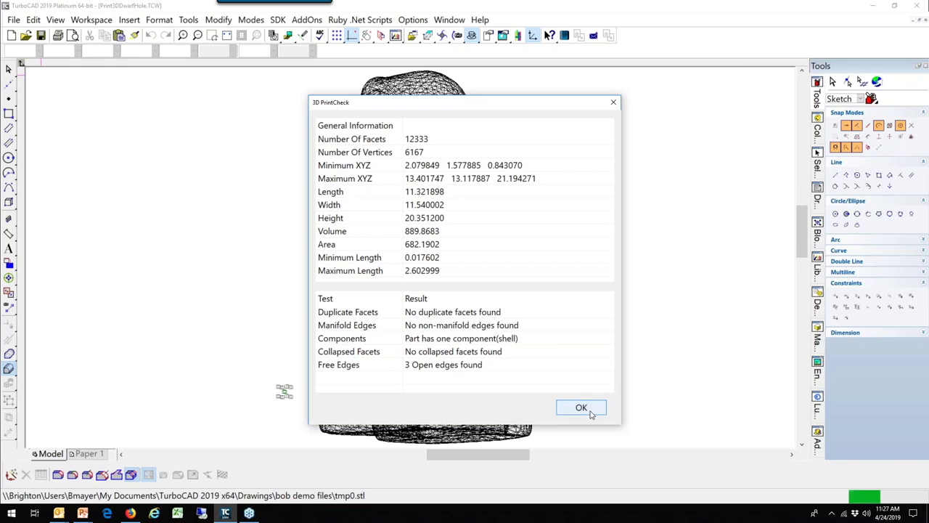
pyautogui.click(590, 412)
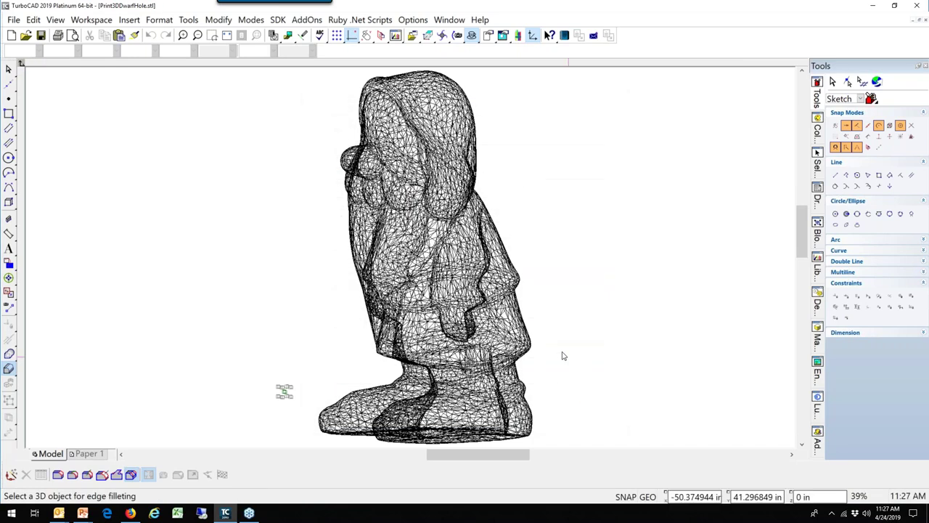
# Start a new Save As and enable Remove Holes in the STL export options.
pyautogui.rightClick(524, 355)
pyautogui.press('Escape')
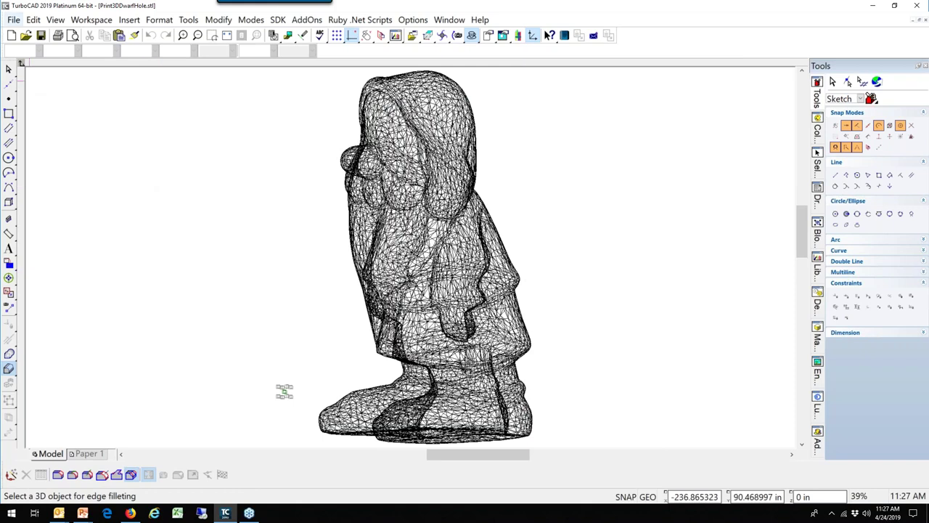
pyautogui.click(13, 19)
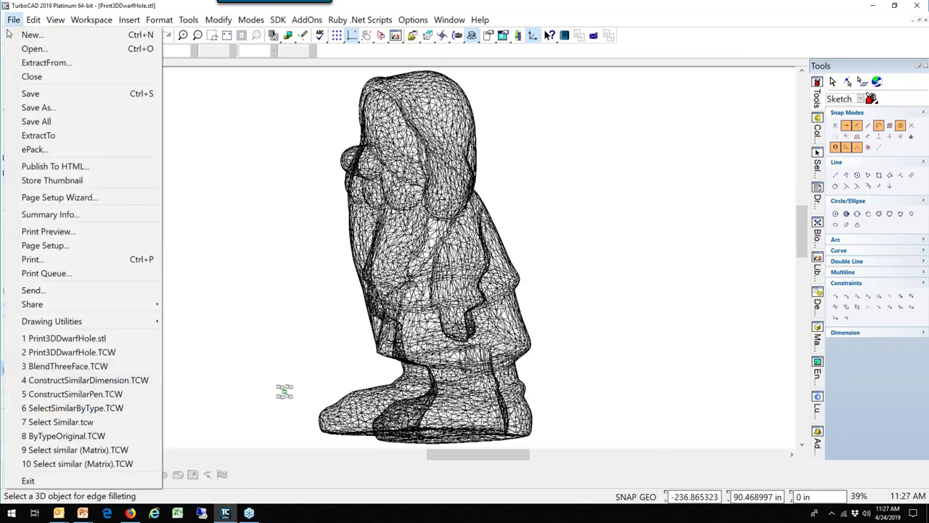
pyautogui.click(42, 110)
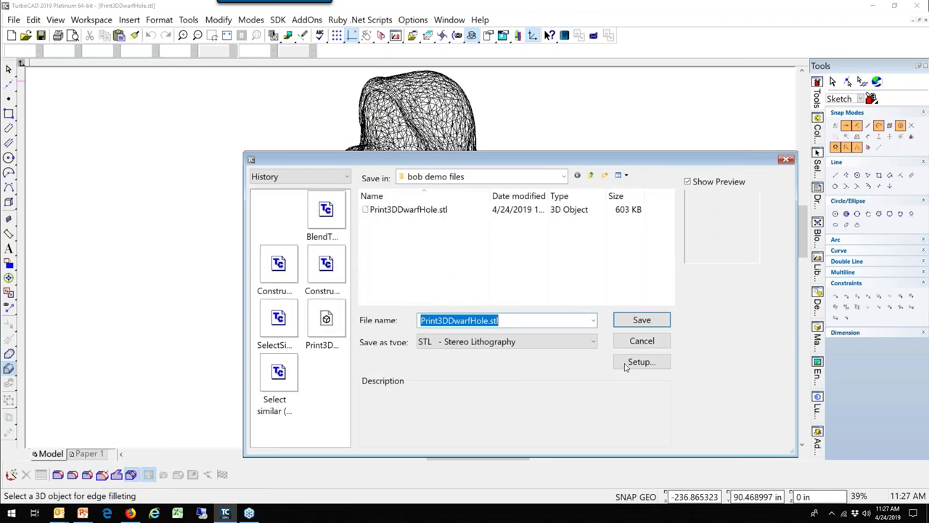
pyautogui.click(636, 362)
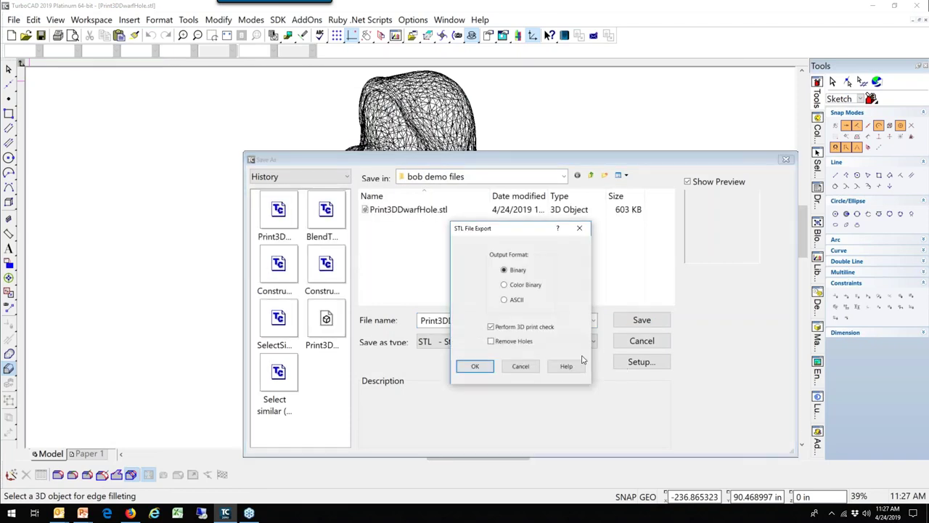
pyautogui.click(491, 341)
pyautogui.click(475, 366)
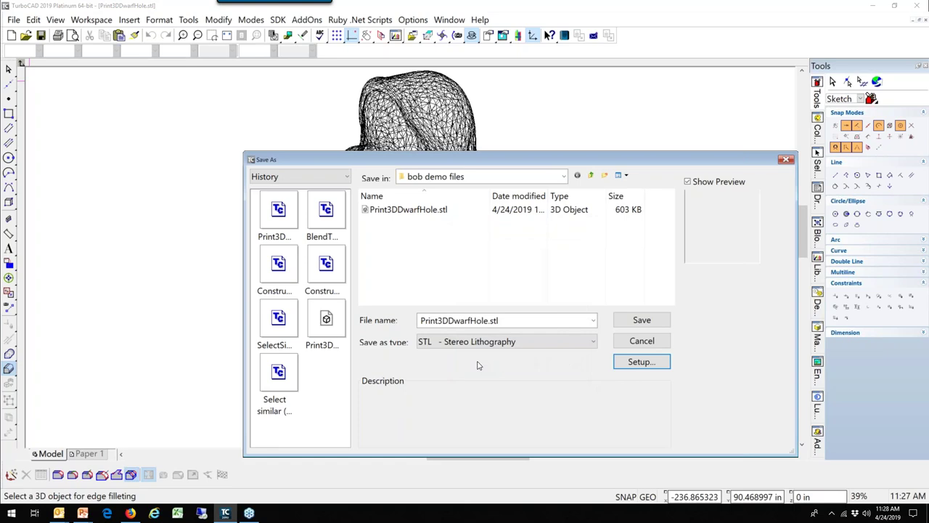
# Save over the existing Print3DDwarfHole.stl, confirming the replacement and the format warning.
pyautogui.click(642, 319)
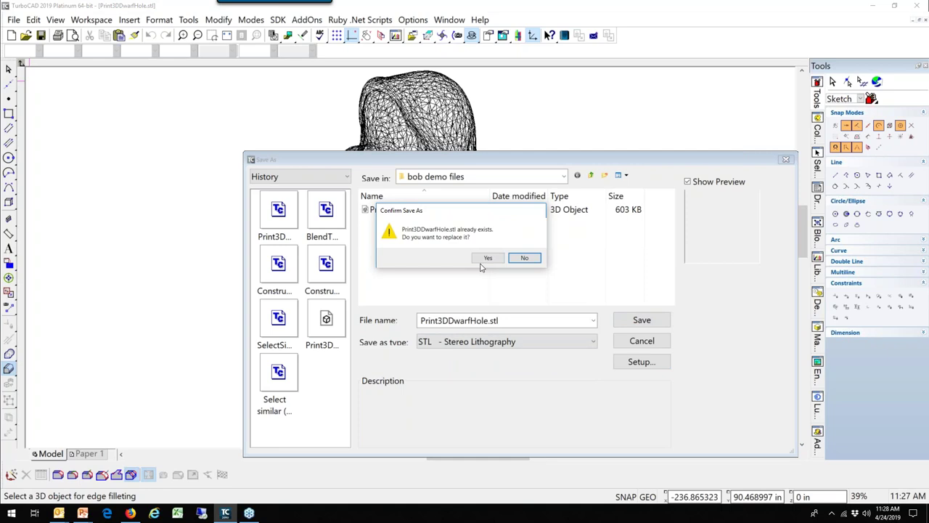
pyautogui.click(487, 258)
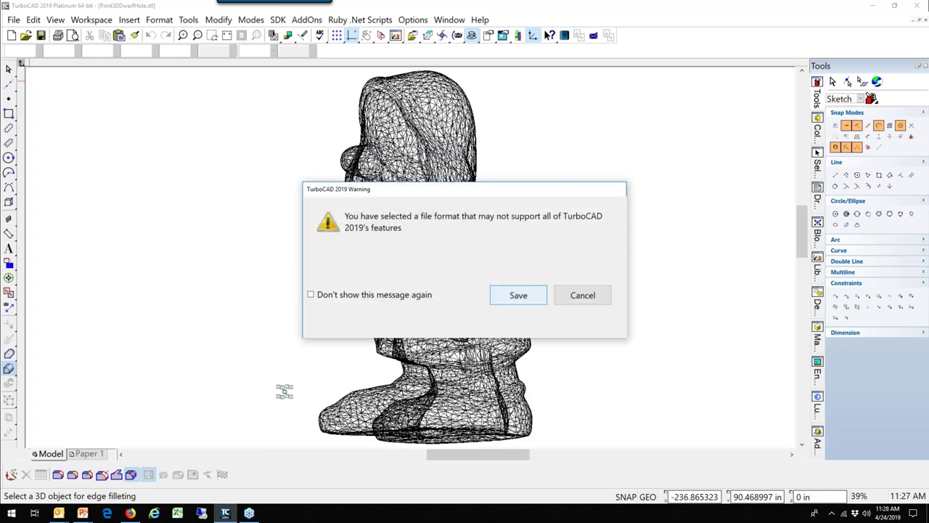
pyautogui.click(518, 295)
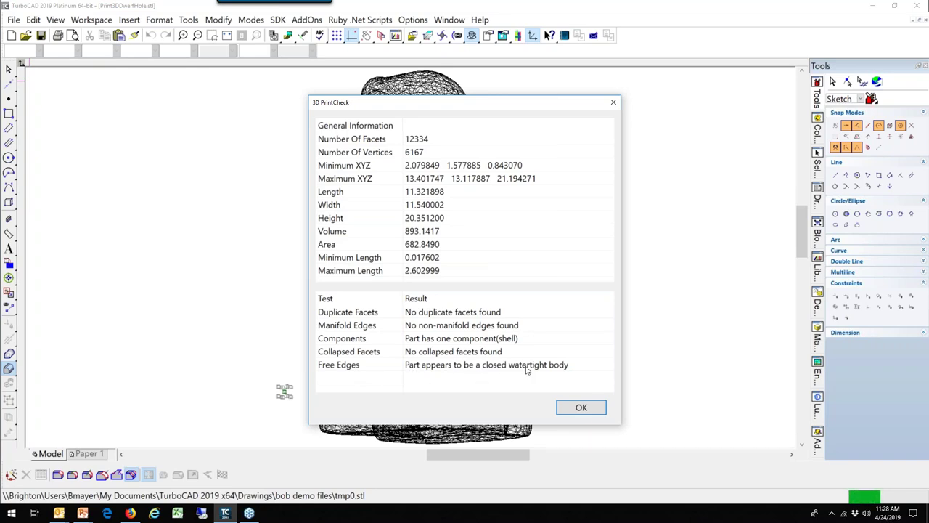
# Close the 3D PrintCheck report showing 12334 facets and a watertight body.
pyautogui.click(581, 407)
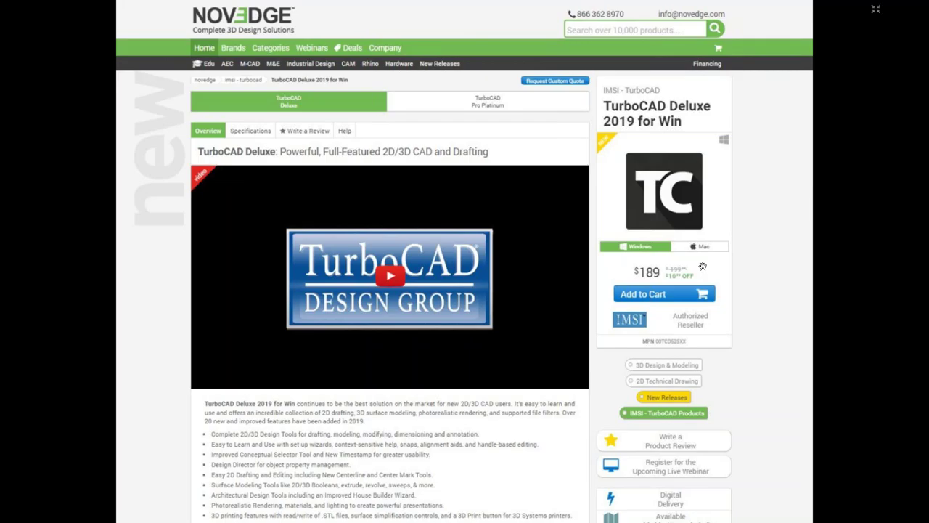
# Leave the Novedge TurboCAD Deluxe 2019 page and return to the webinar slides.
pyautogui.hotkey('alt', 'Tab')
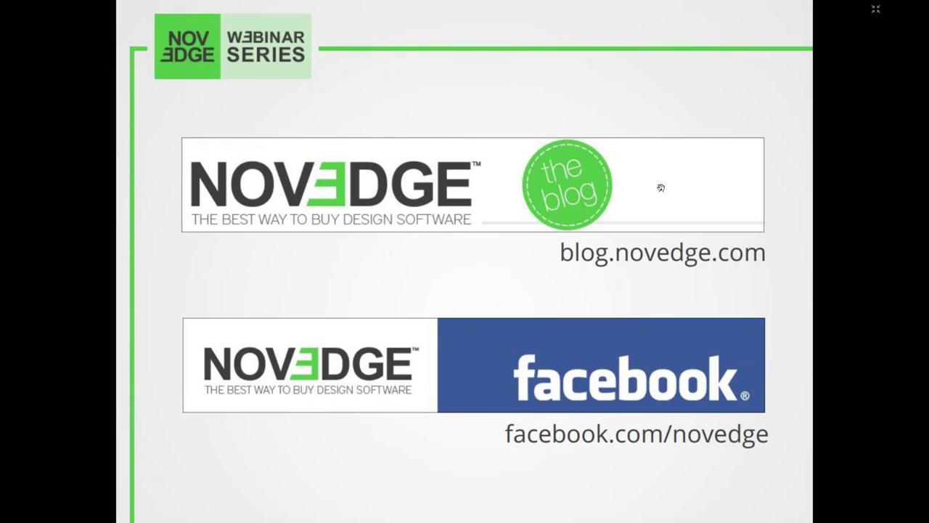
# Advance to the slide listing vimeo.com/Novedge and youtube.com/Novedge.
pyautogui.press('Right')
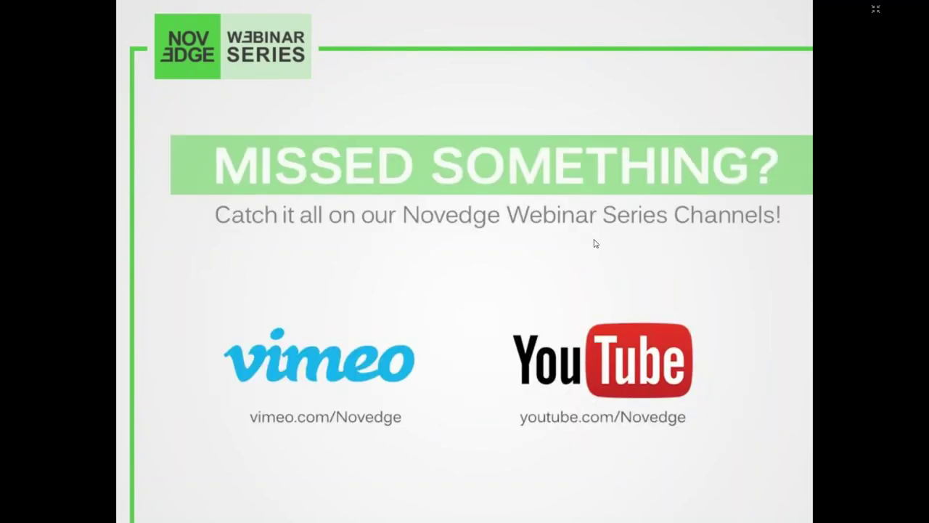